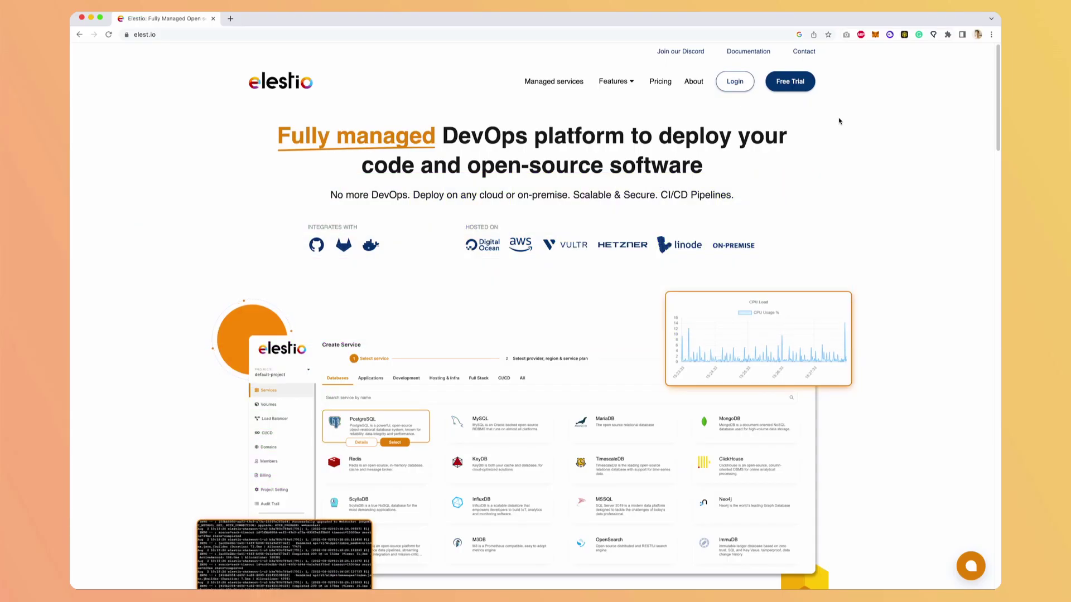
- Log in to Elestio and deploy NextCloud on Hetzner Falkenstein with the default MEDIUM-2C-4G plan
click(742, 92)
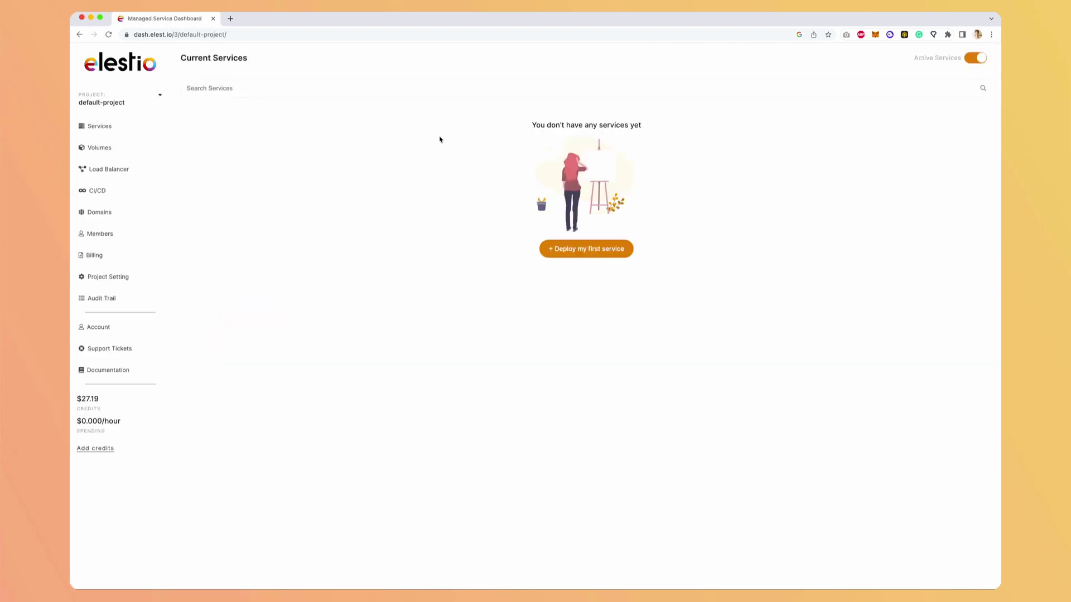
click(571, 249)
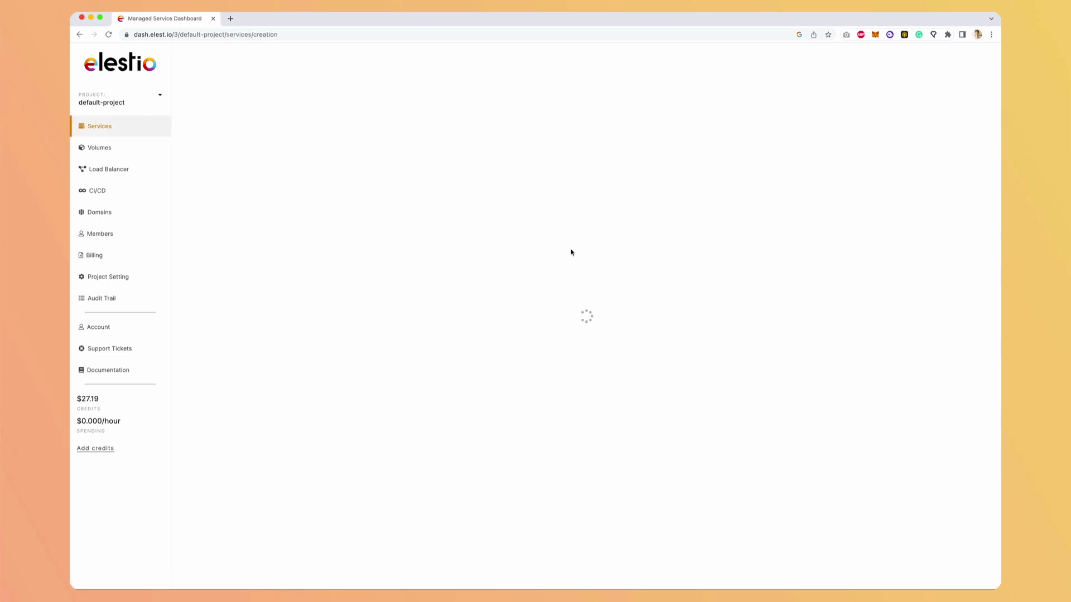
text(nextcl)
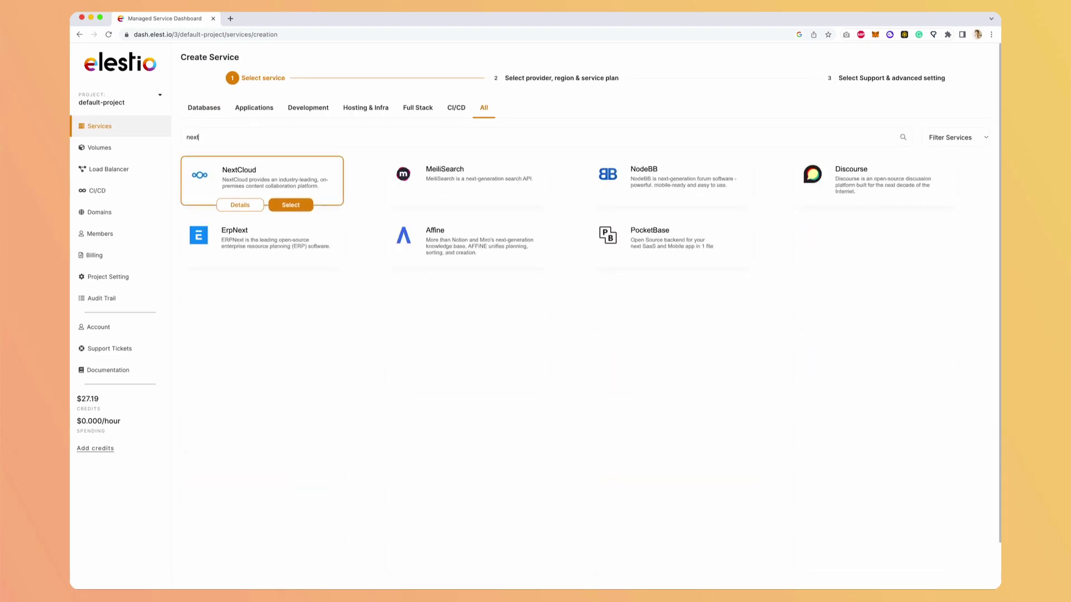
click(288, 205)
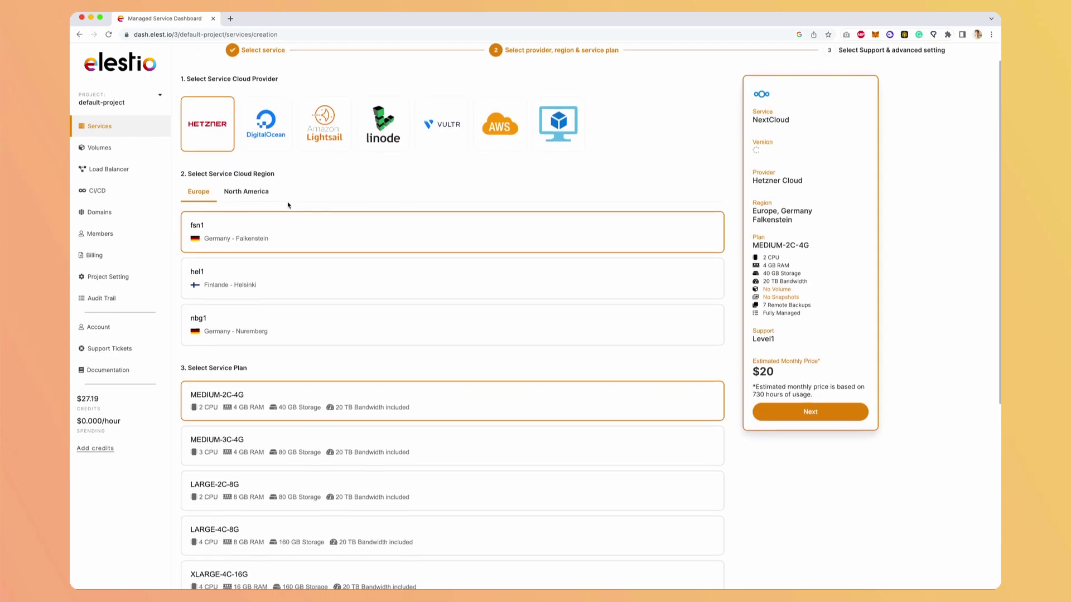
click(784, 413)
click(783, 413)
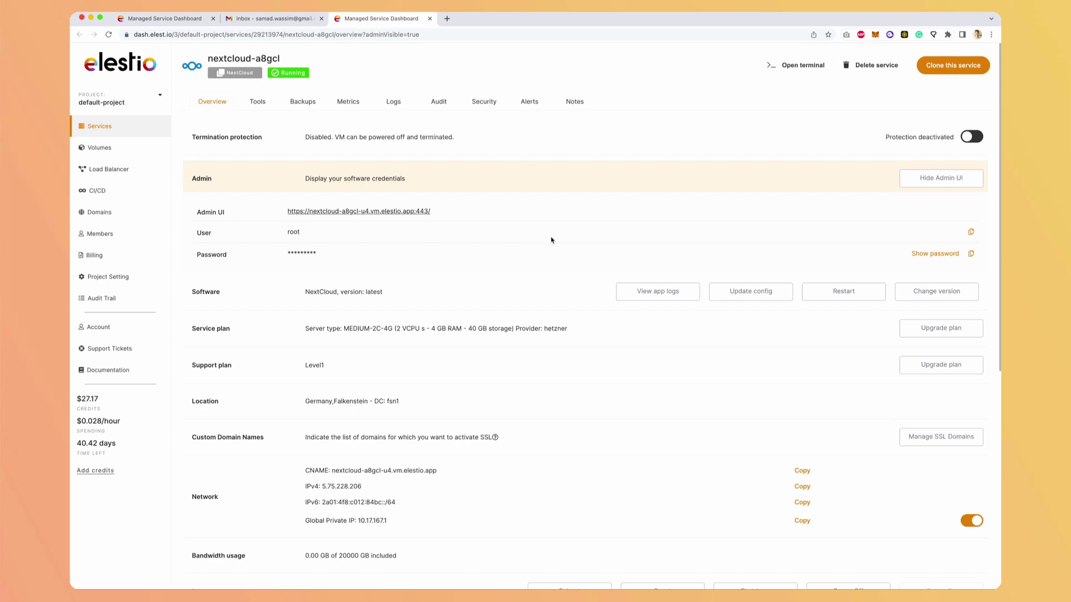
- Log in to the Nextcloud admin page as root with the copied admin password
click(970, 255)
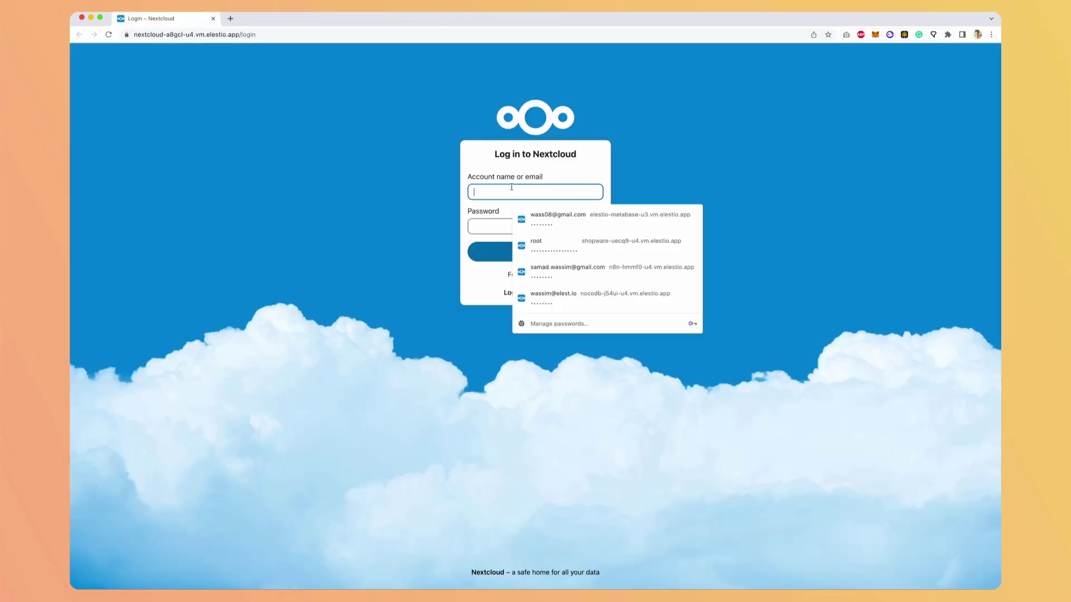
click(509, 170)
click(513, 191)
text(root)
key(Tab)
key(super+v)
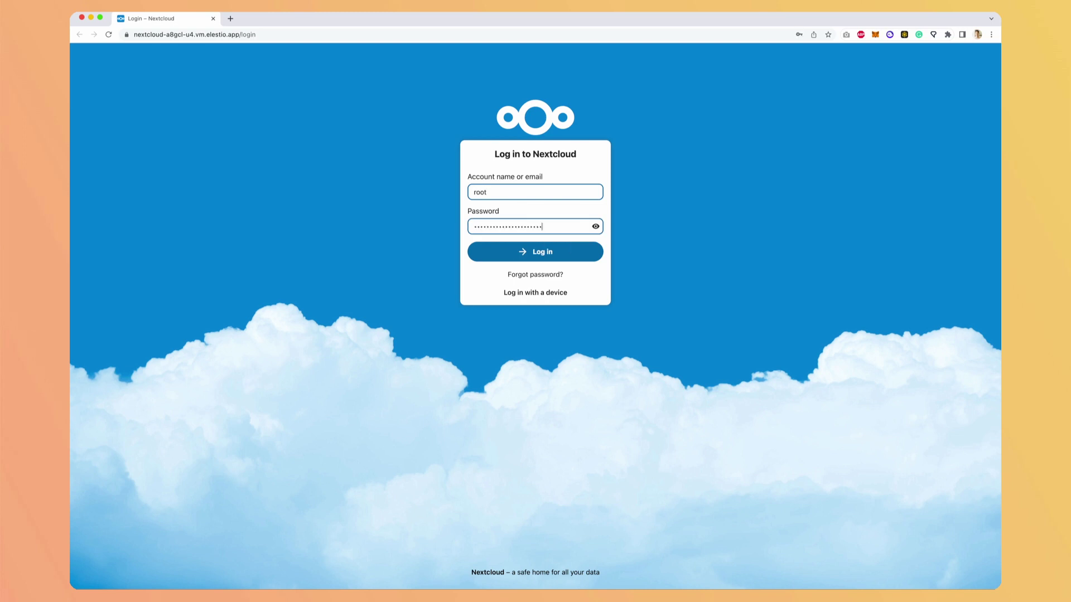
click(518, 251)
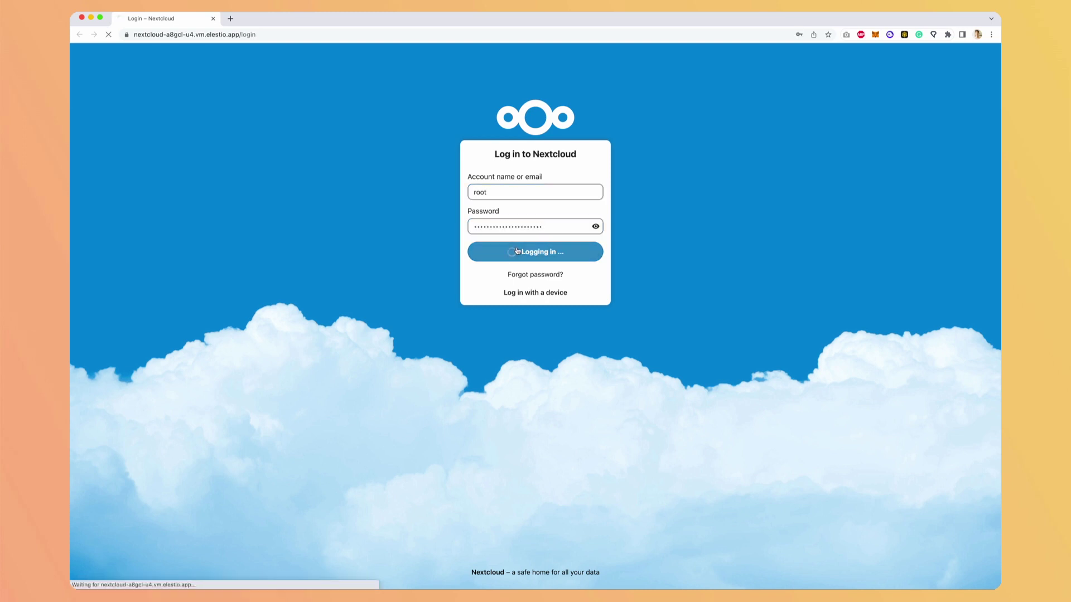
- Step through and close the Nextcloud welcome tour to reach the Dashboard
click(750, 37)
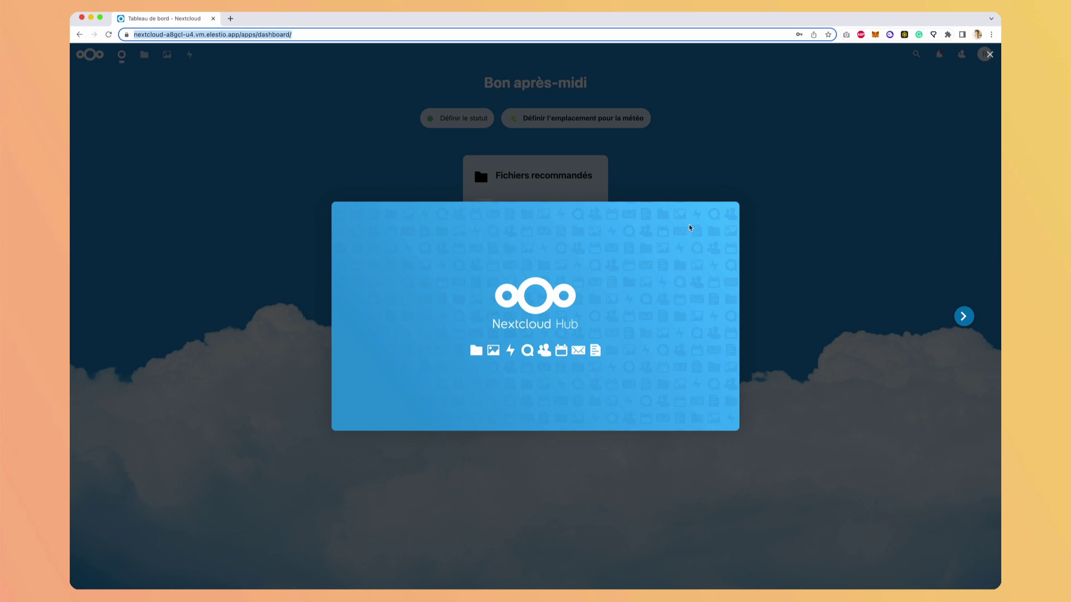
click(958, 319)
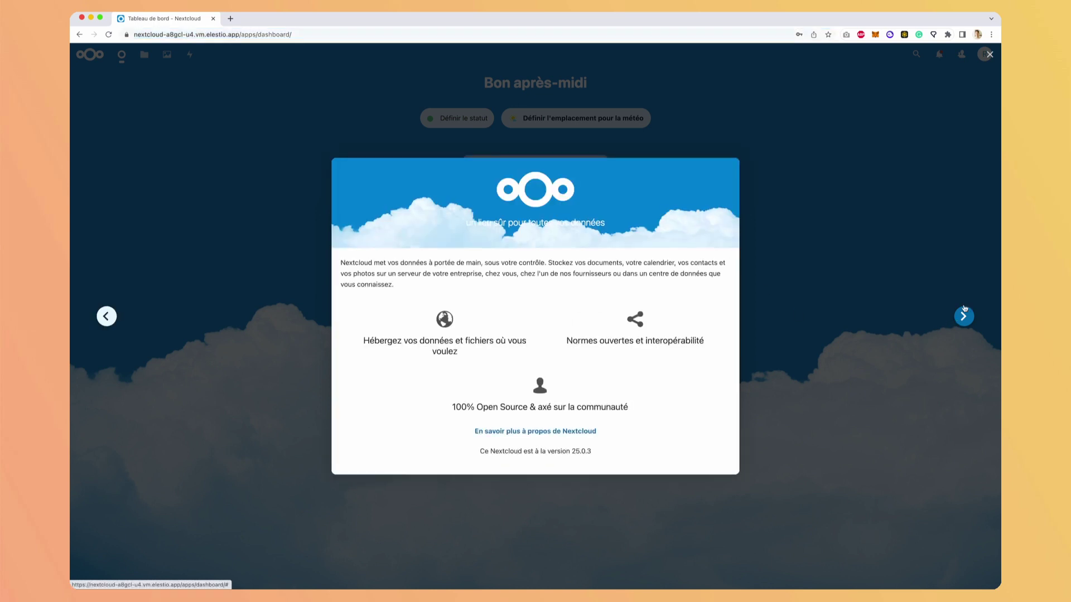
click(990, 56)
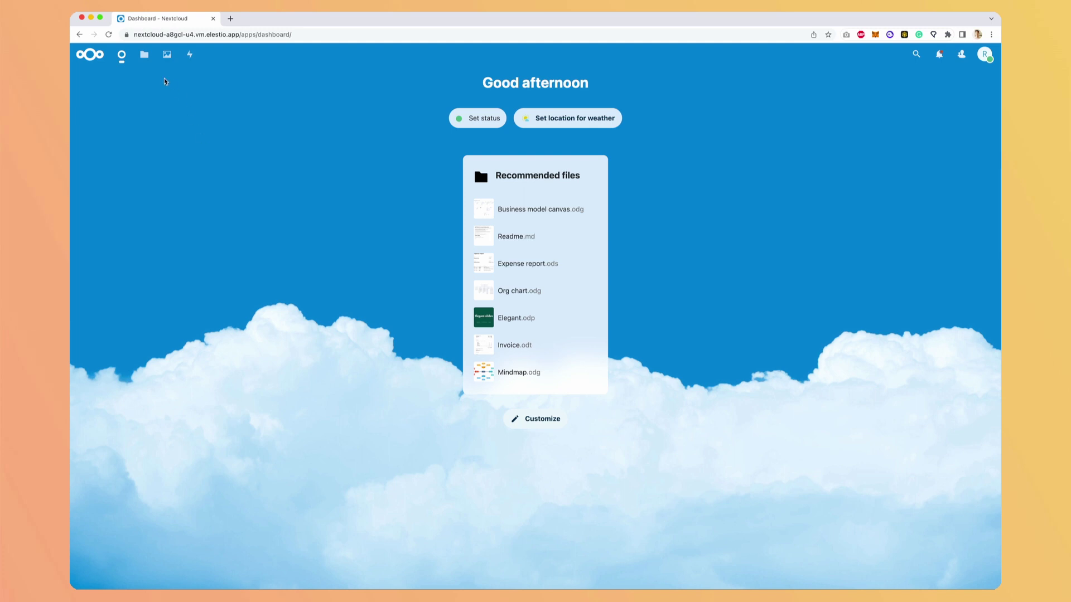
- Open Files to list the Documents, Modèles and Photos folders and sample files
click(144, 54)
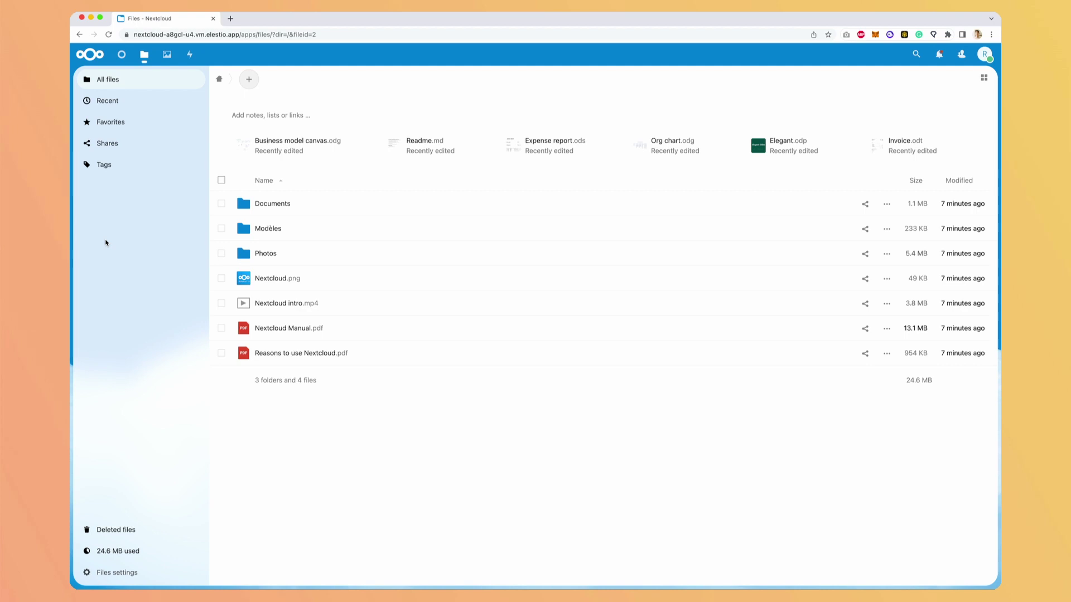
- Upload wawa.jpg into Files and view it in the image viewer
click(249, 79)
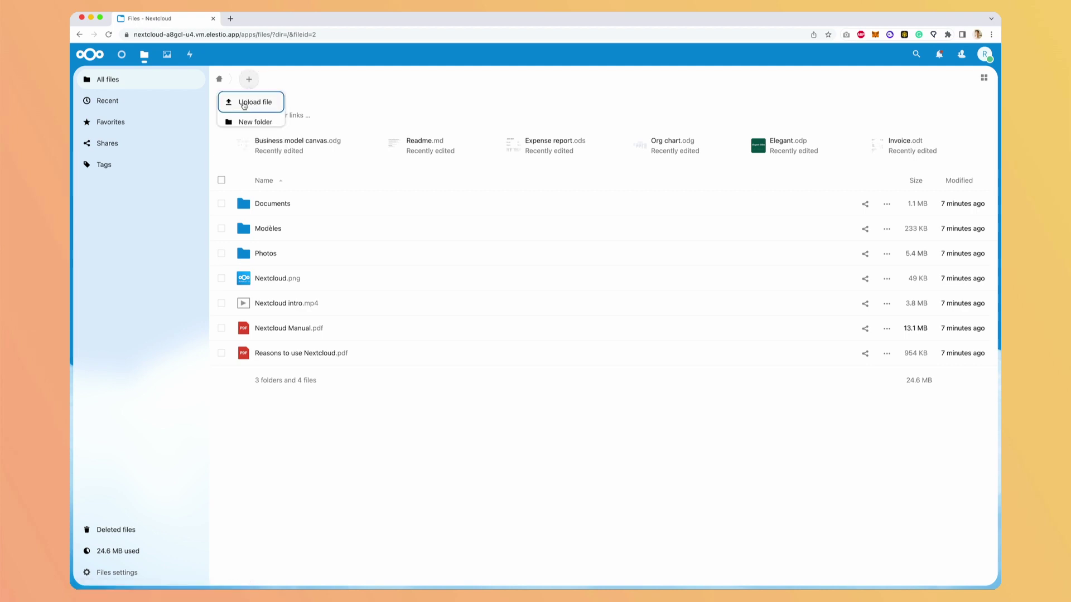
click(250, 106)
double_click(446, 365)
click(394, 382)
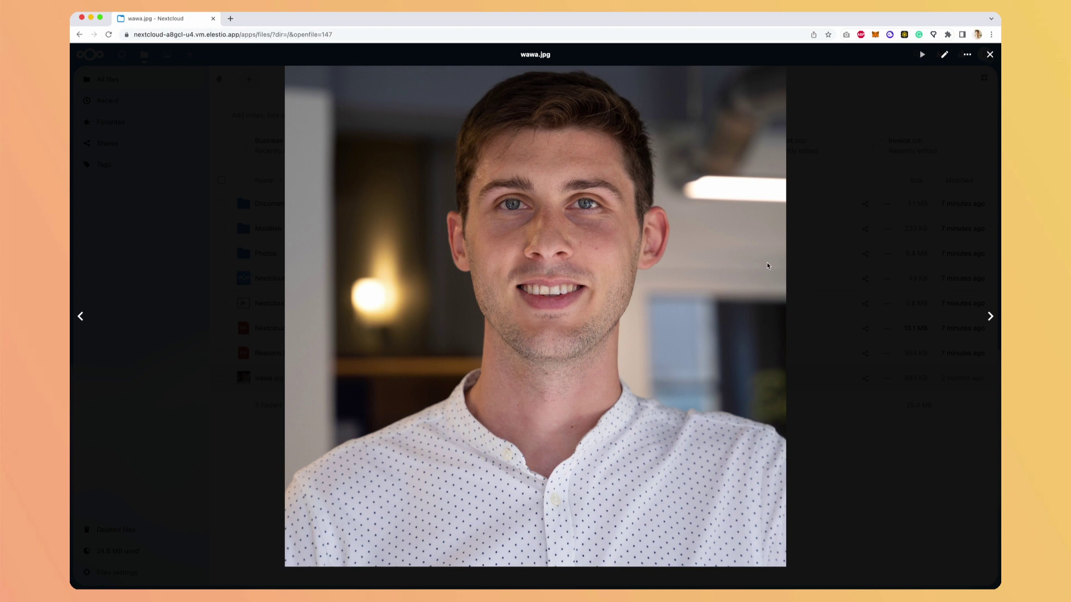
- Create and copy a public share link for wawa.jpg from its sidebar
click(967, 54)
click(959, 86)
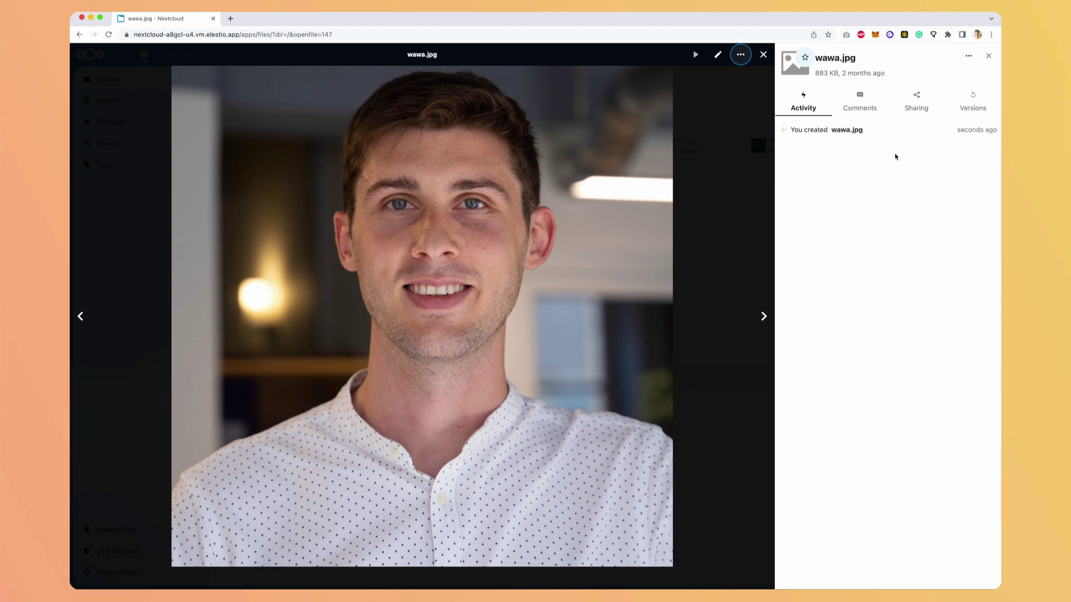
click(860, 105)
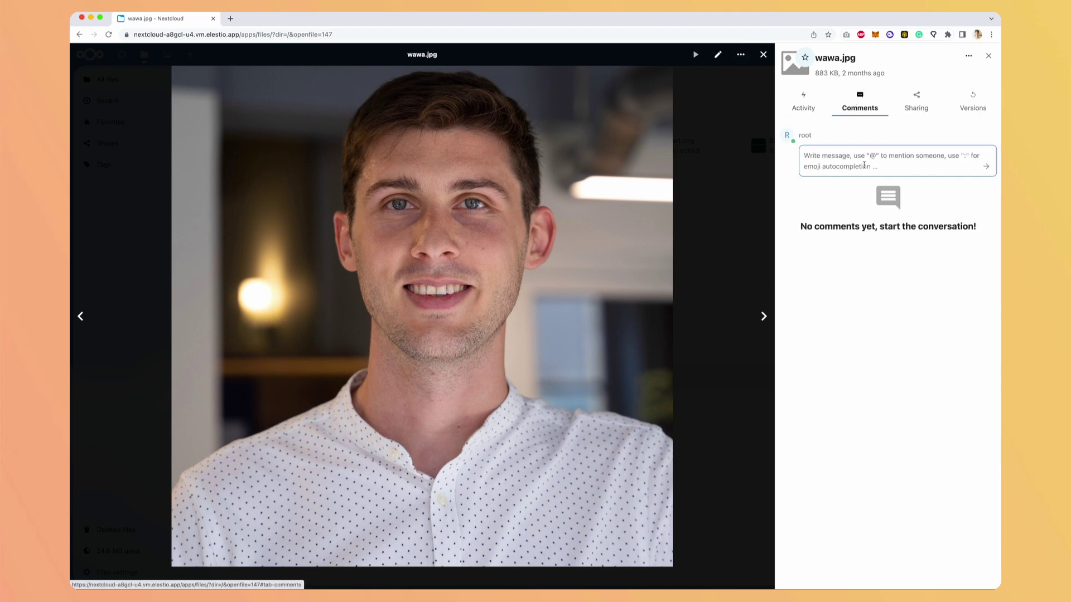
click(909, 107)
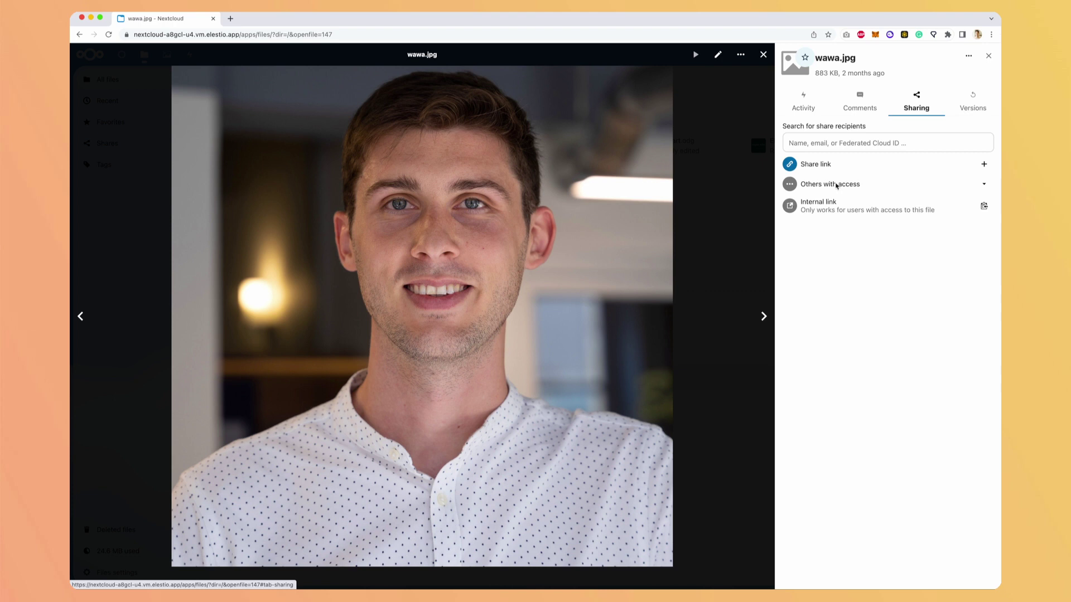
click(984, 164)
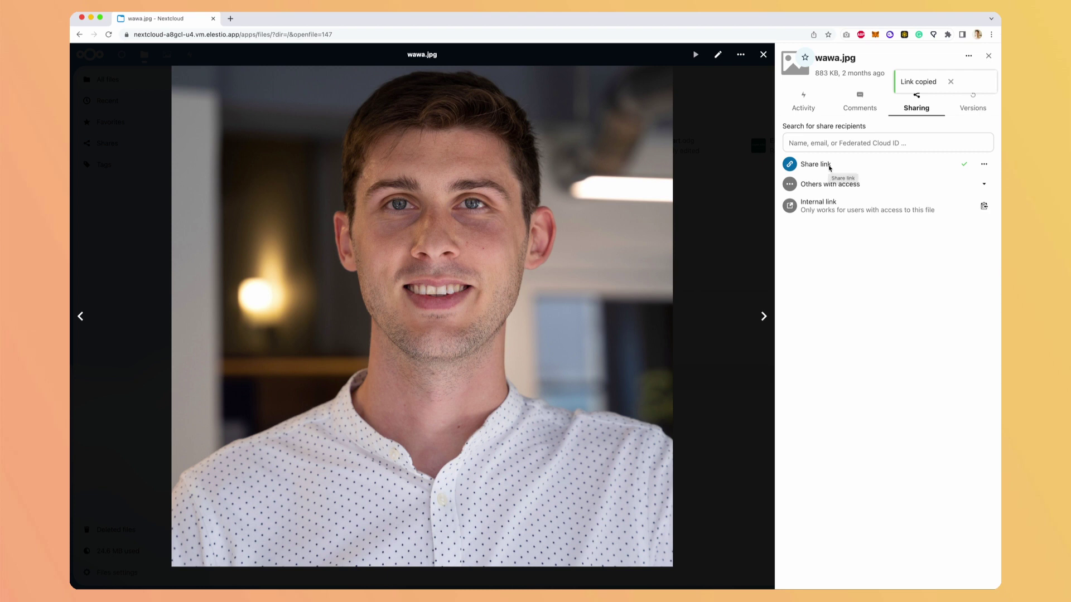
- Load the share link in a private window to confirm it opens without login
key(super+shift+n)
key(super+v)
key(Return)
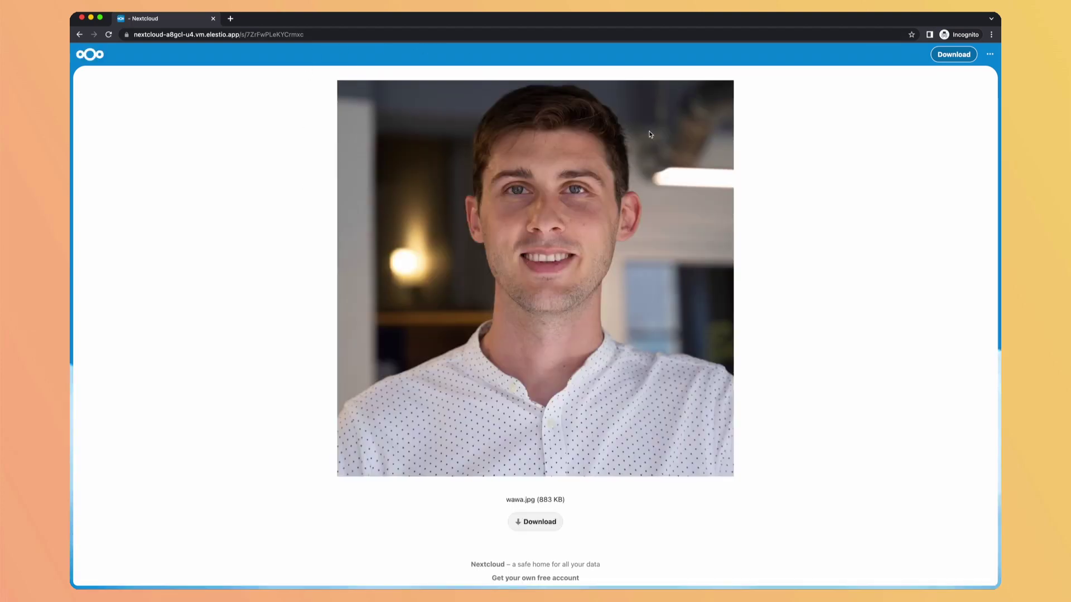
key(super+grave)
- Create test.md from the Readme template and turn its first bullet into a heading
click(248, 79)
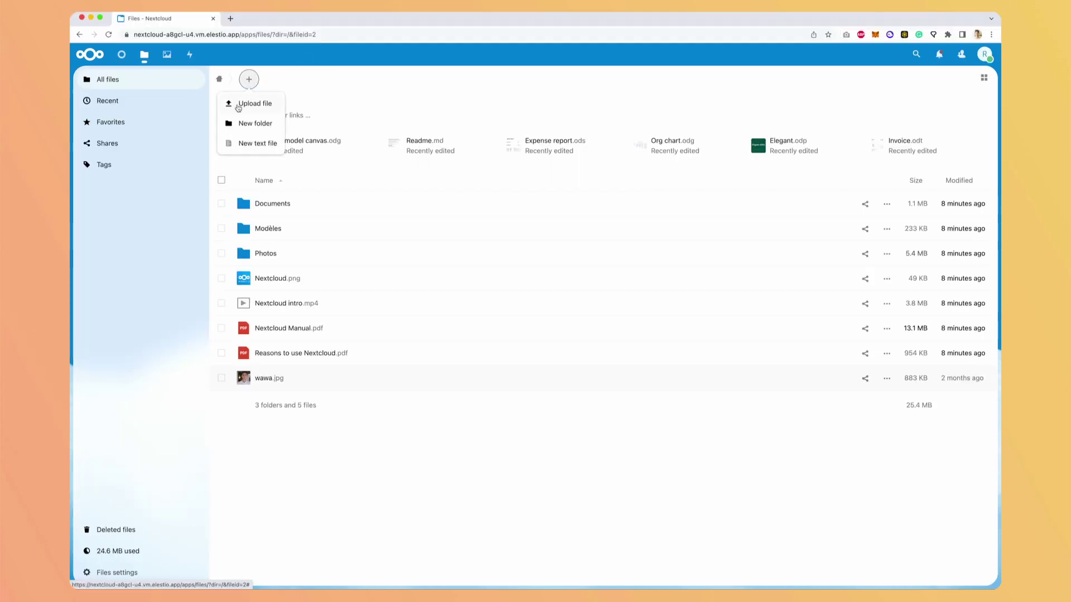
click(241, 144)
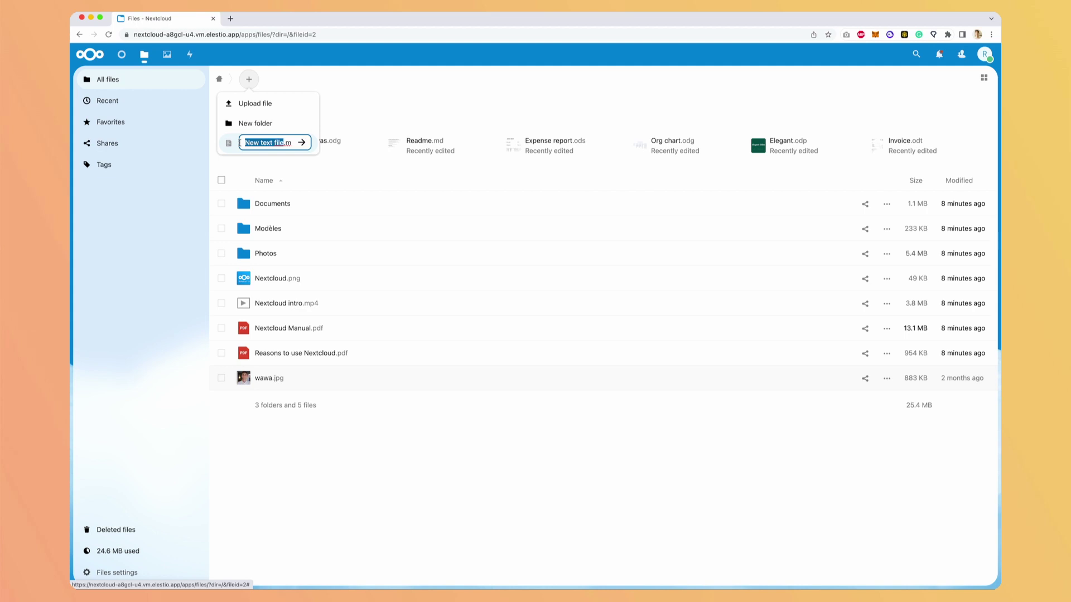
text(test)
key(Return)
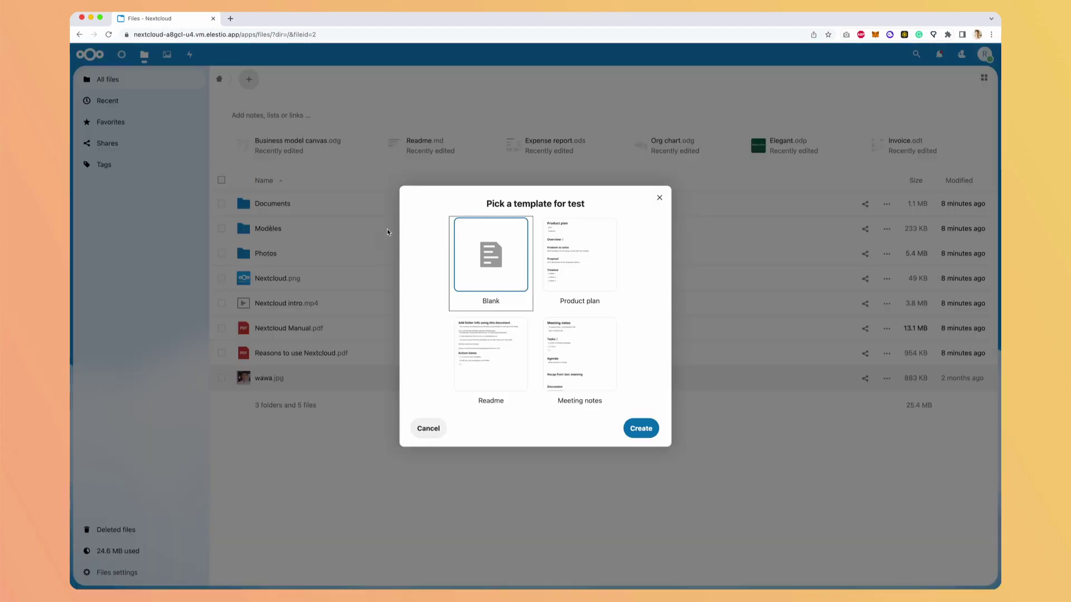
click(497, 348)
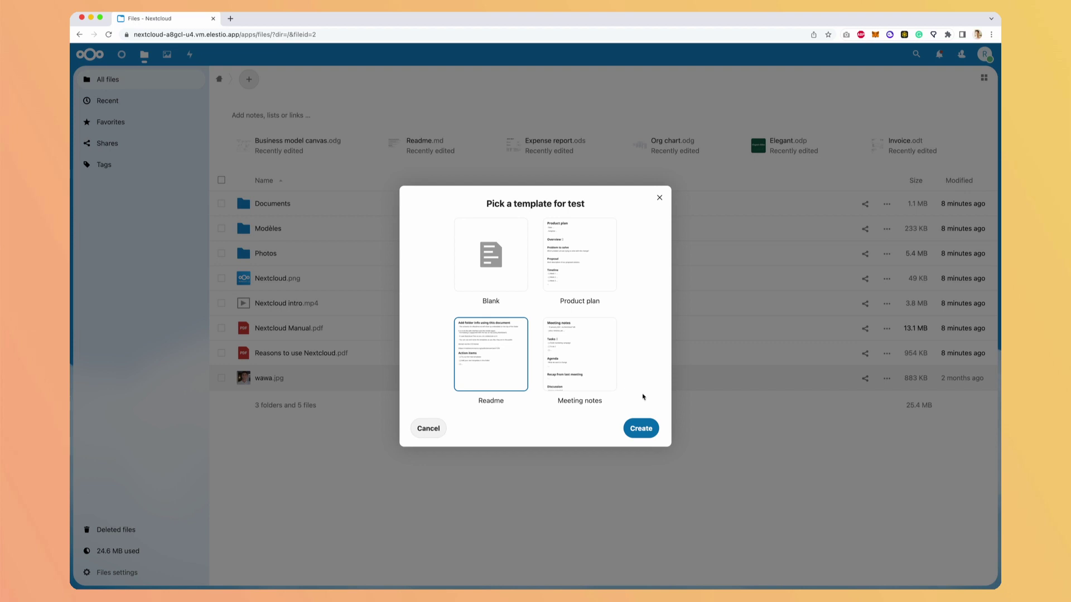
click(641, 428)
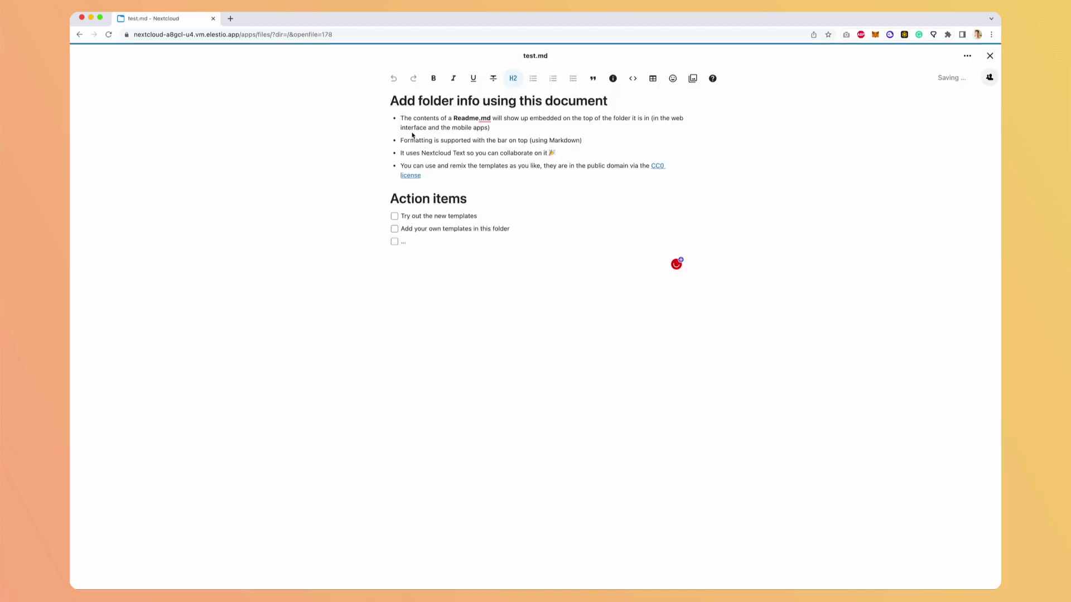
click(392, 101)
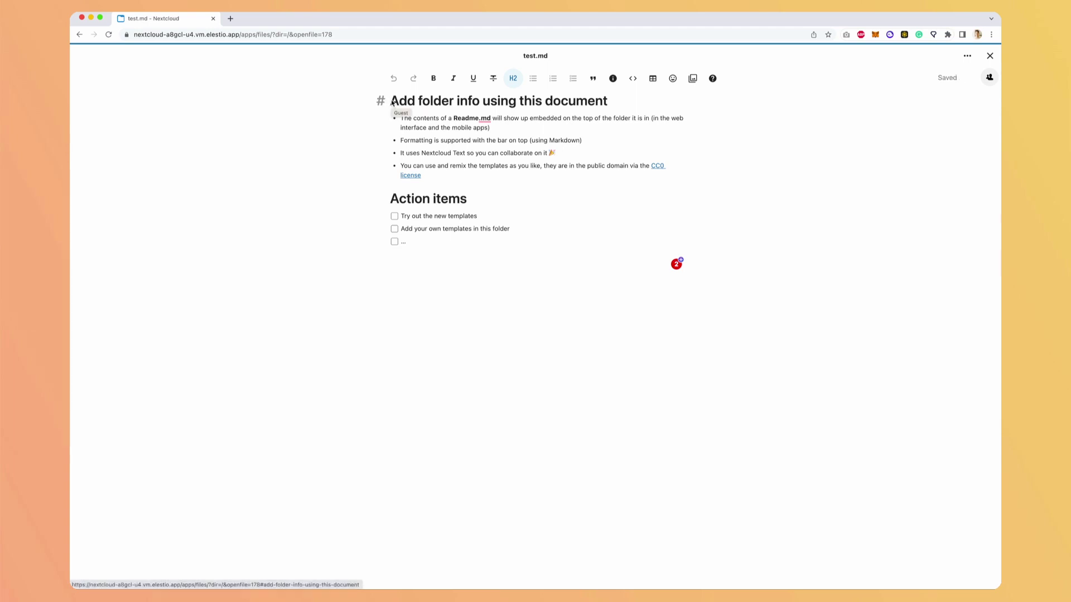
click(455, 312)
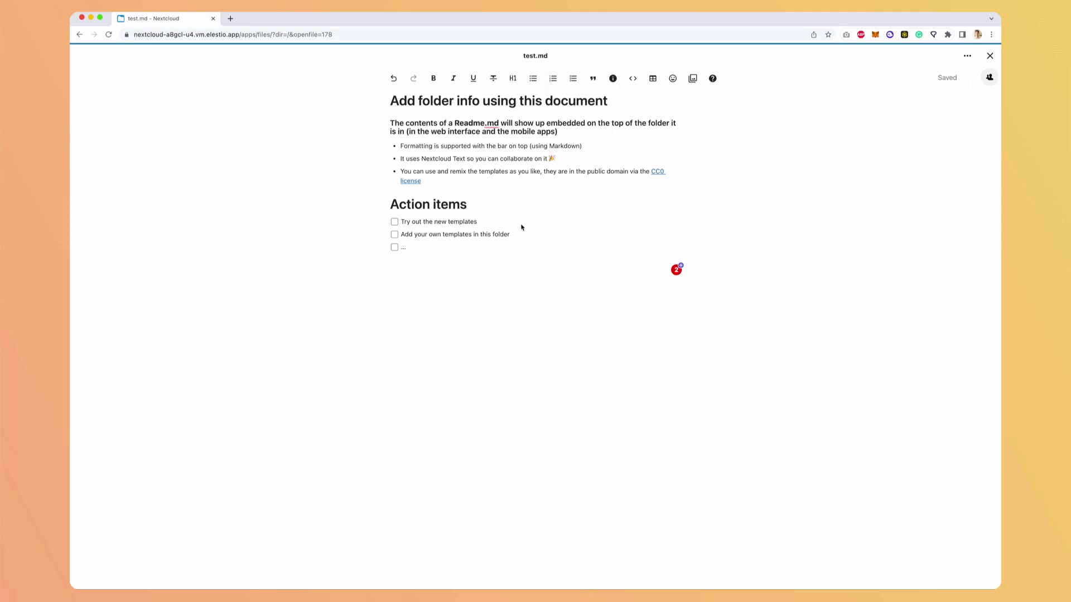
- Close test.md, scroll through Nextcloud Manual.pdf, then go back to the file list
click(989, 56)
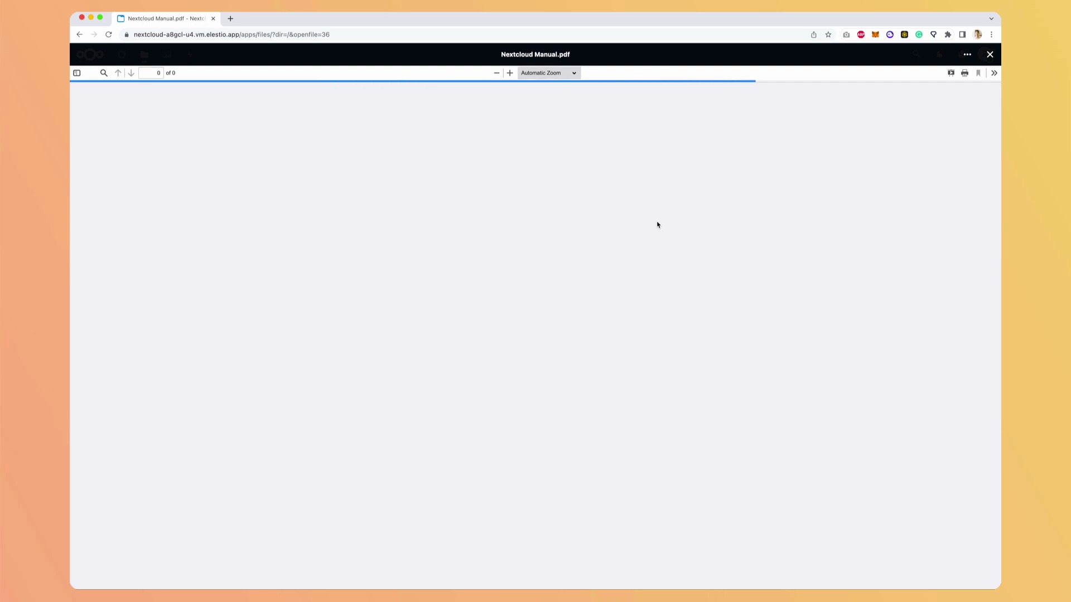
scroll(687, 280, down, 3)
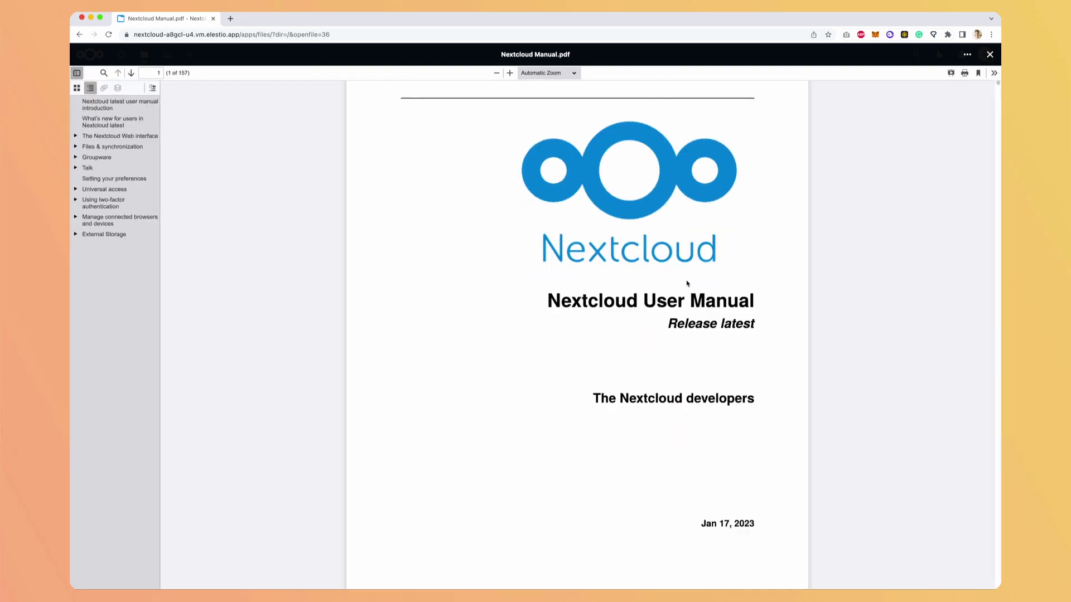
scroll(687, 280, down, 20)
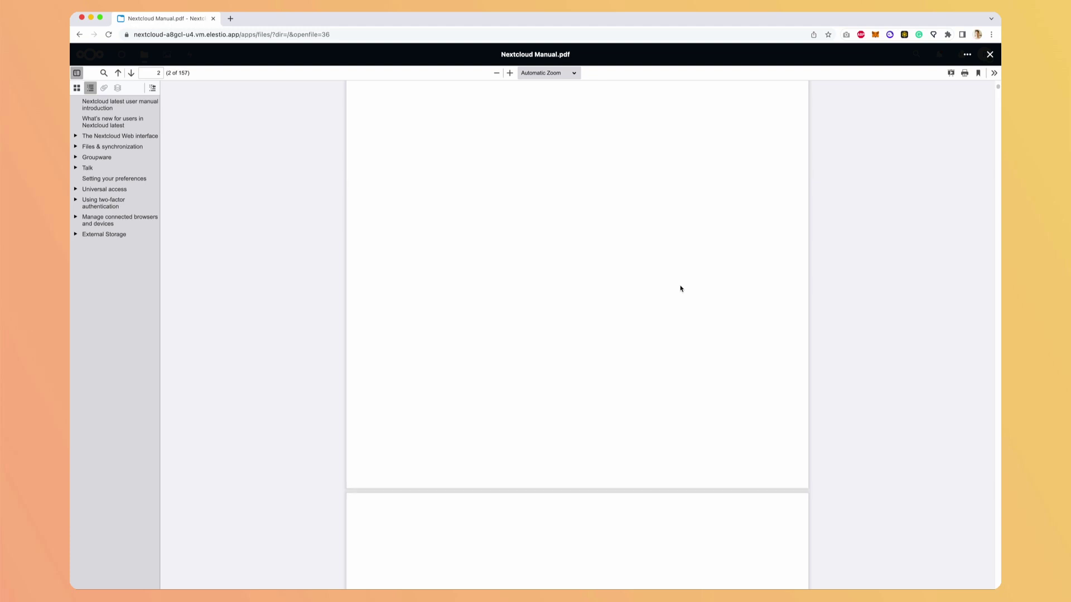
scroll(680, 285, down, 2)
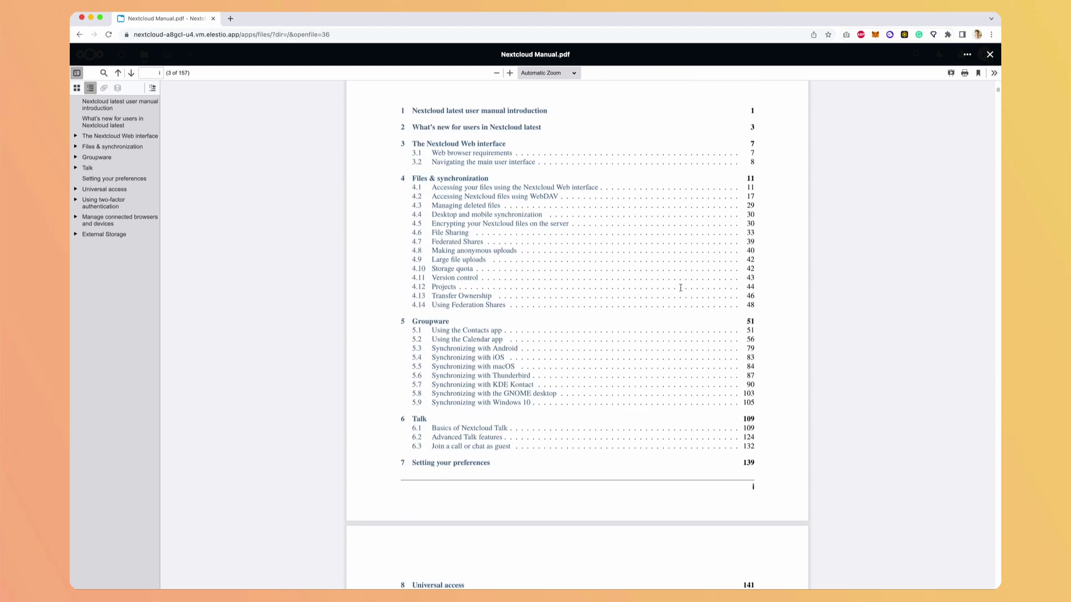
scroll(680, 288, down, 15)
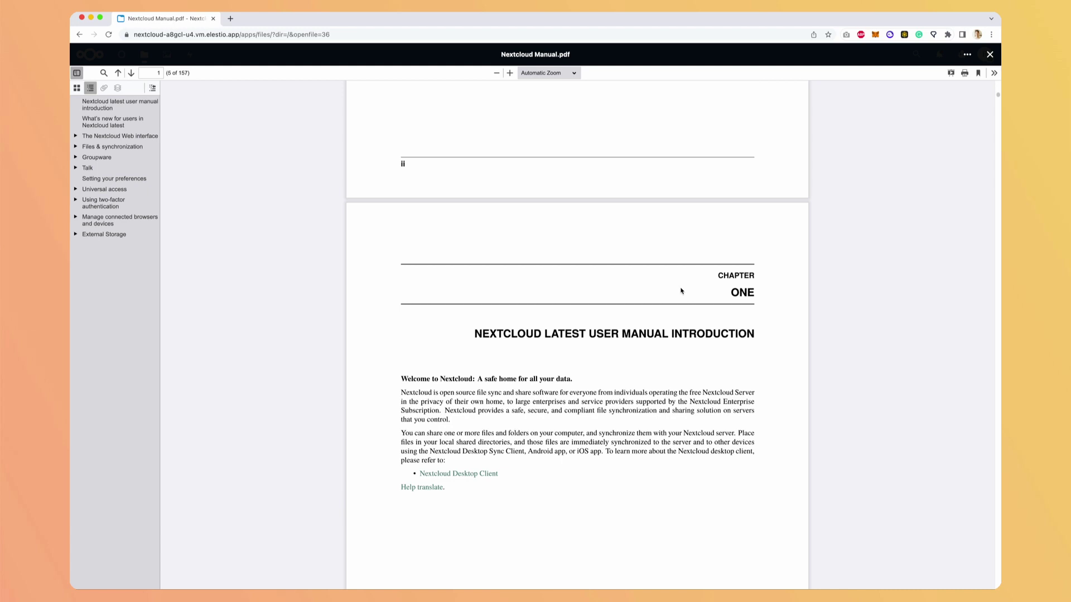
key(Escape)
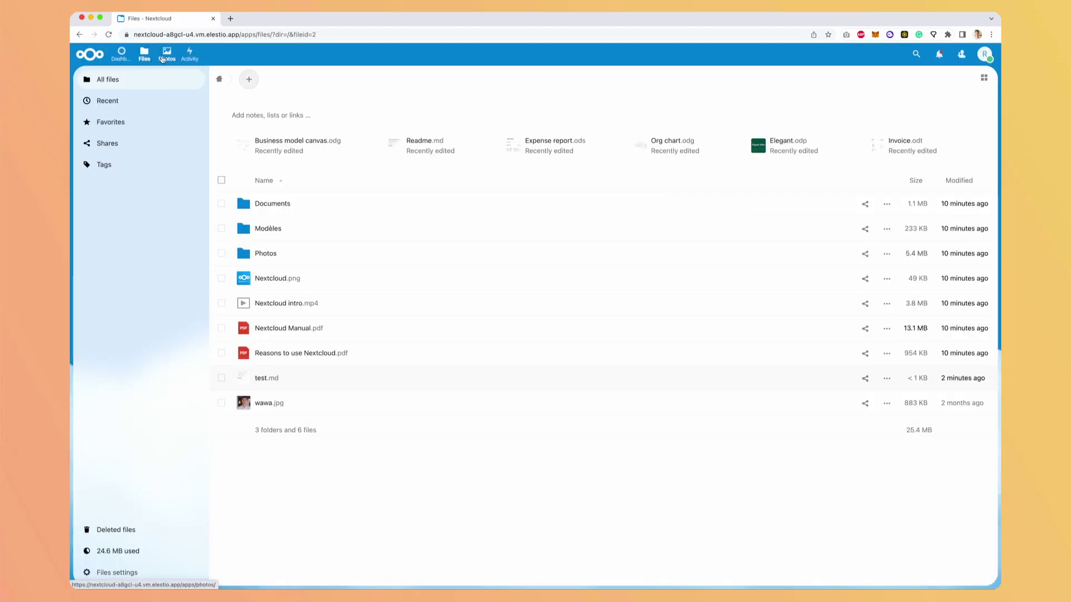
- Open Photos to see all media grouped under February and January 2023
click(166, 55)
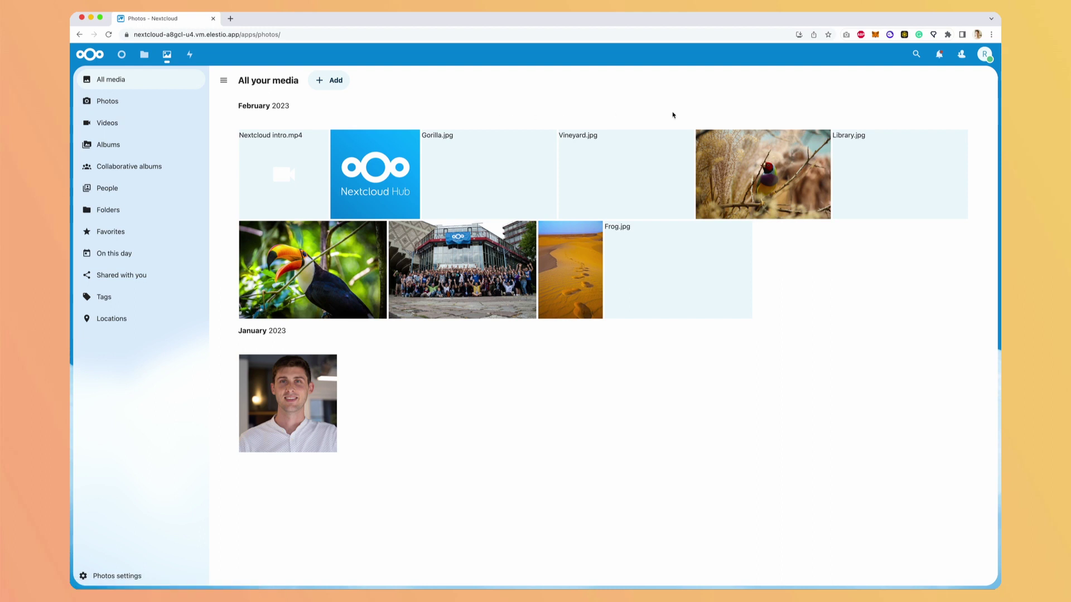
- Enable the whole Hub bundle from the Apps page's App bundles section
click(985, 54)
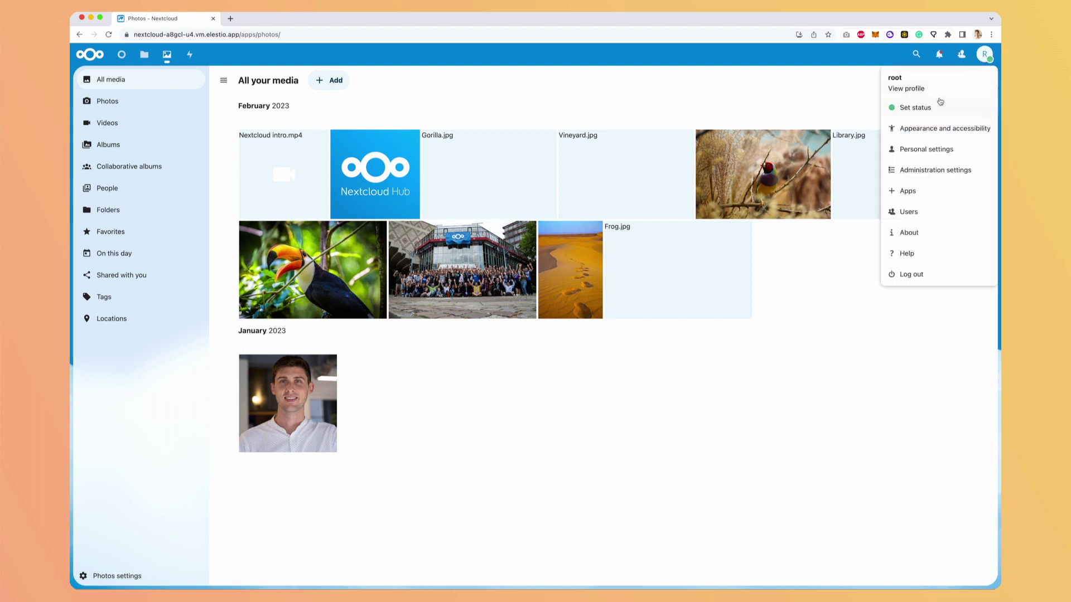
click(907, 191)
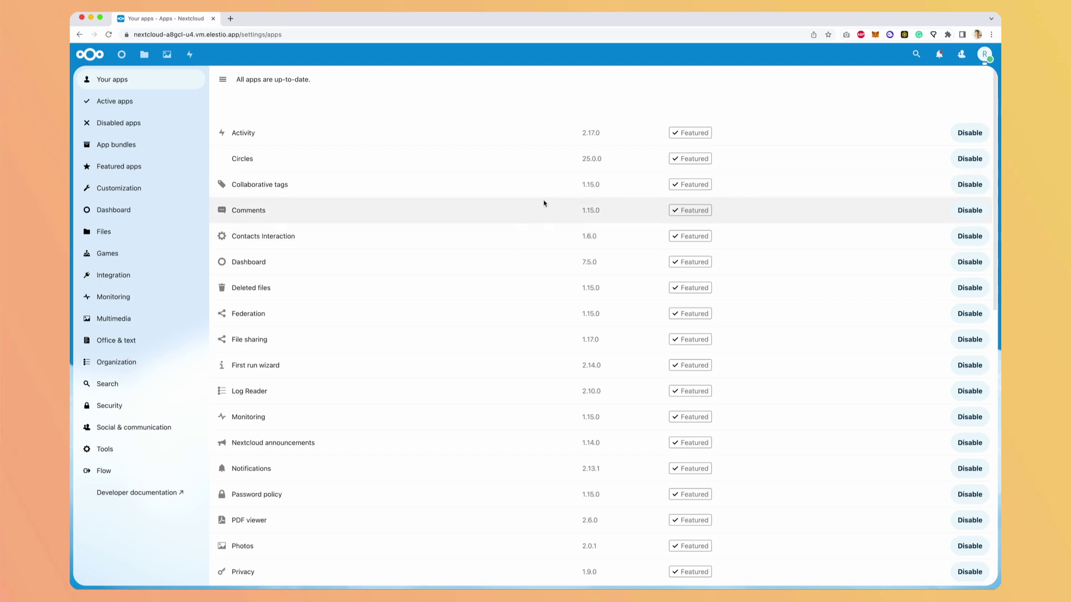
click(132, 153)
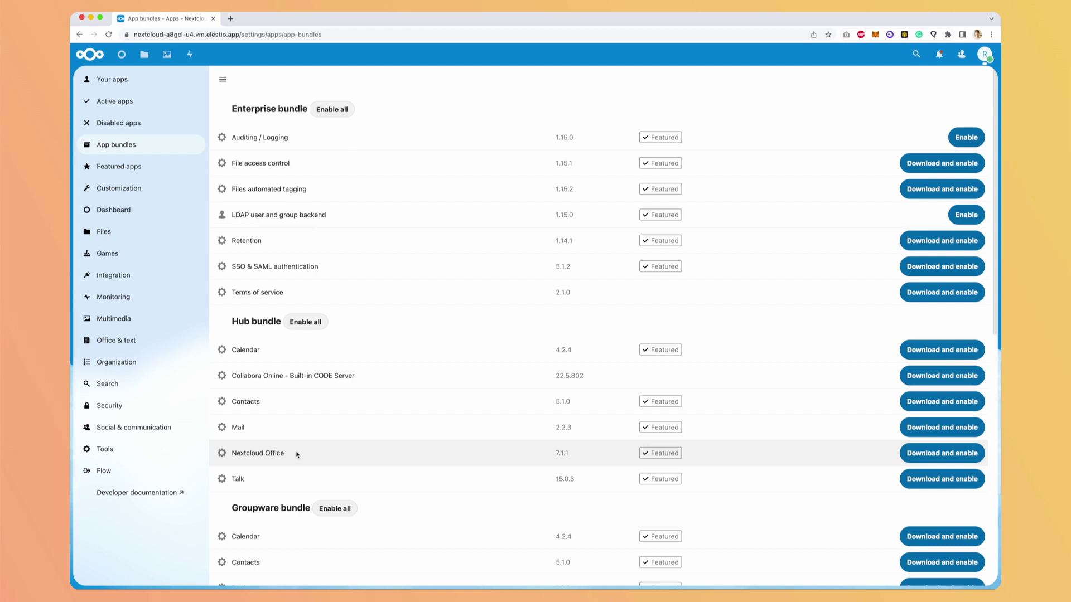
click(310, 324)
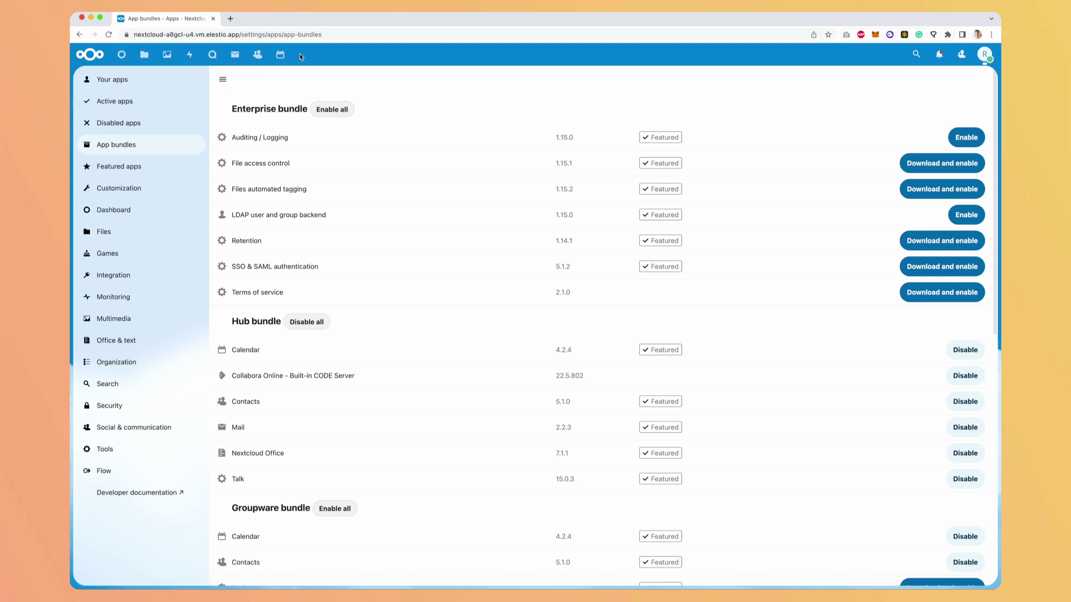
- Open Talk and start a new group conversation
click(211, 54)
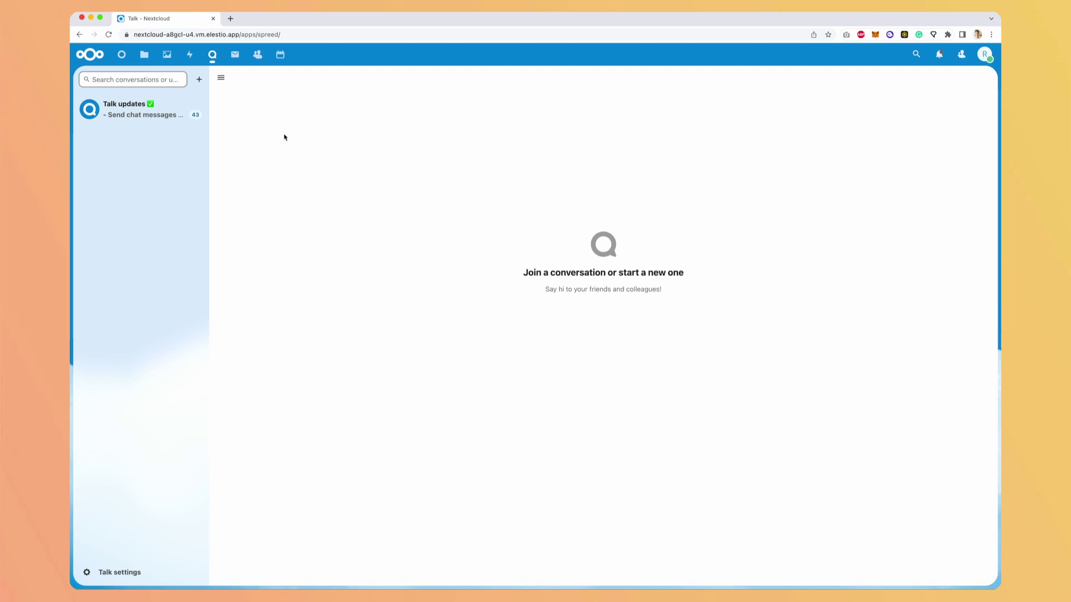
click(199, 80)
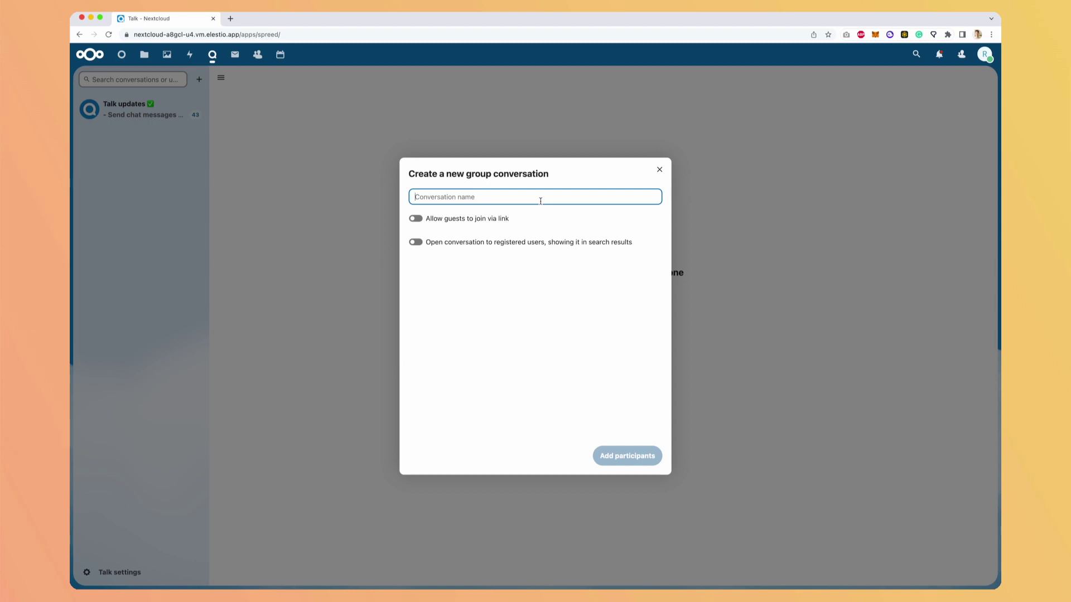
- Create a Talk conversation named Test that allows guests to join via link
text(Test)
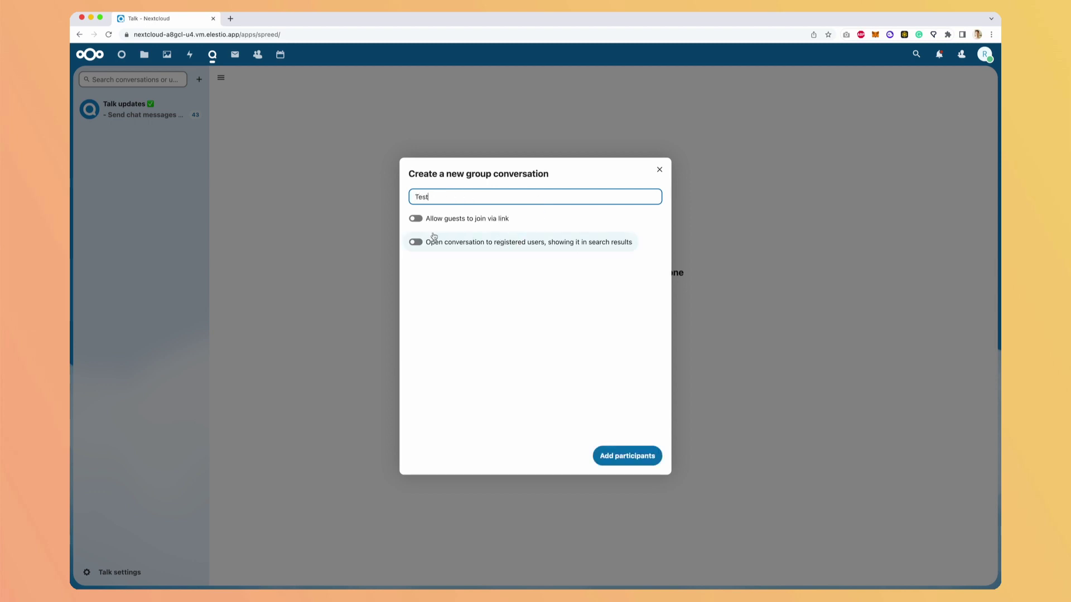
click(416, 220)
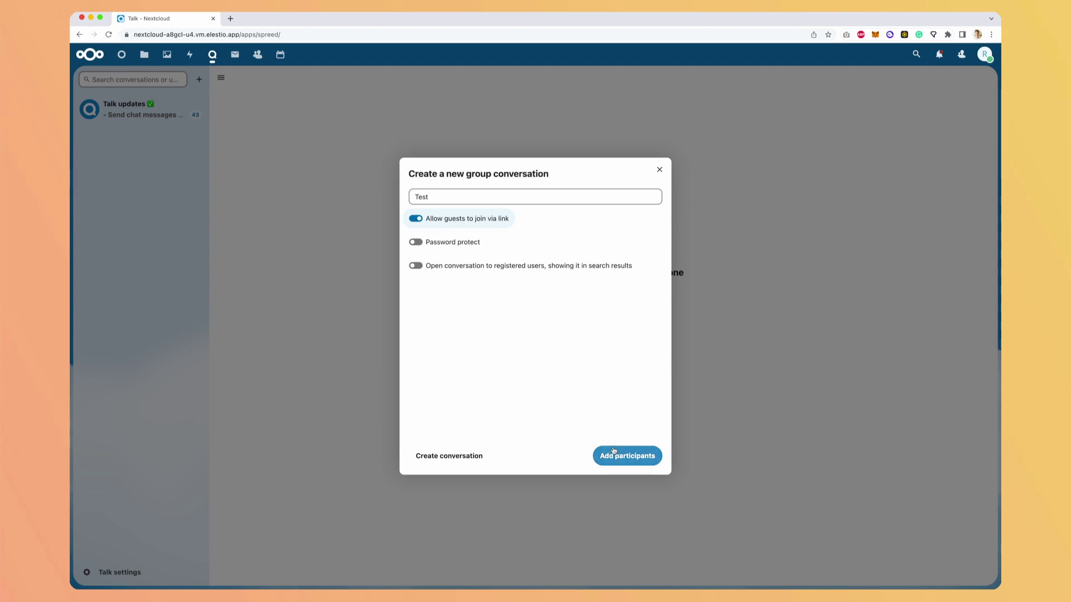
click(619, 452)
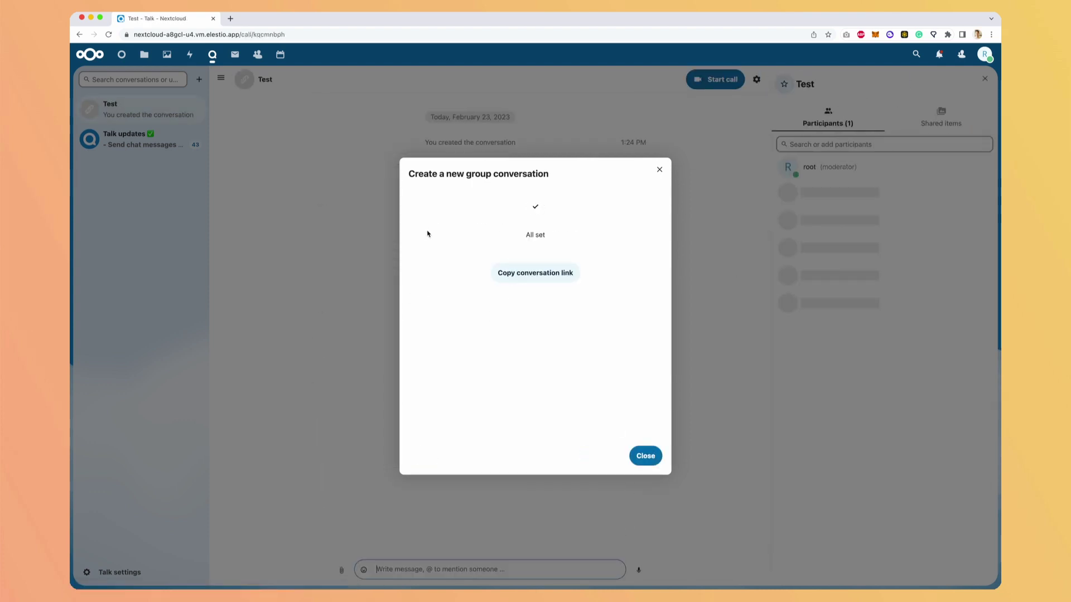
key(Escape)
- Post the message "Hello how are you?" in the Test conversation
click(483, 570)
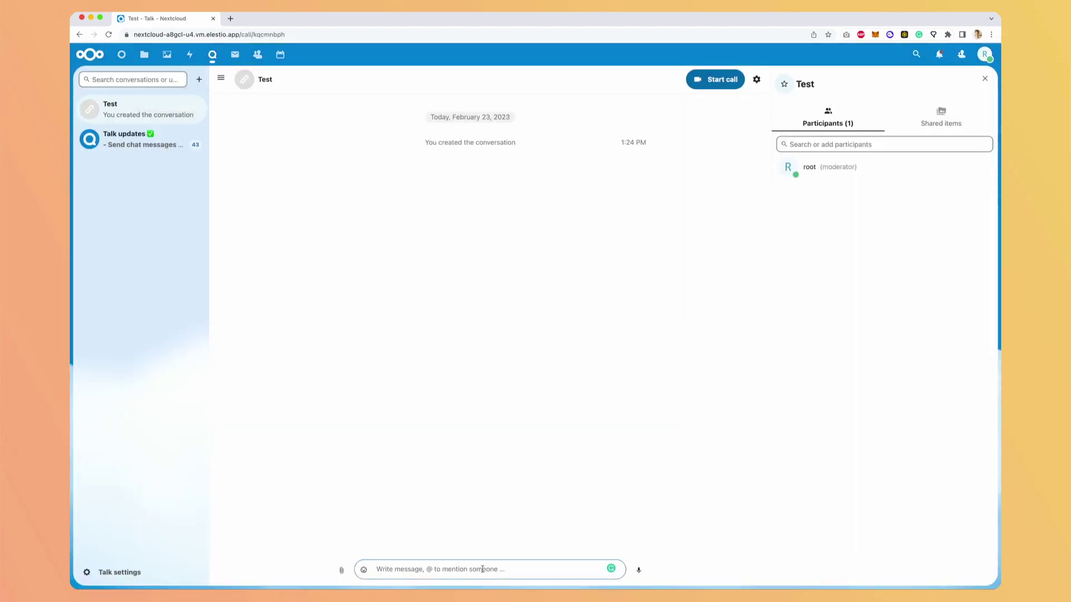
text(Hello)
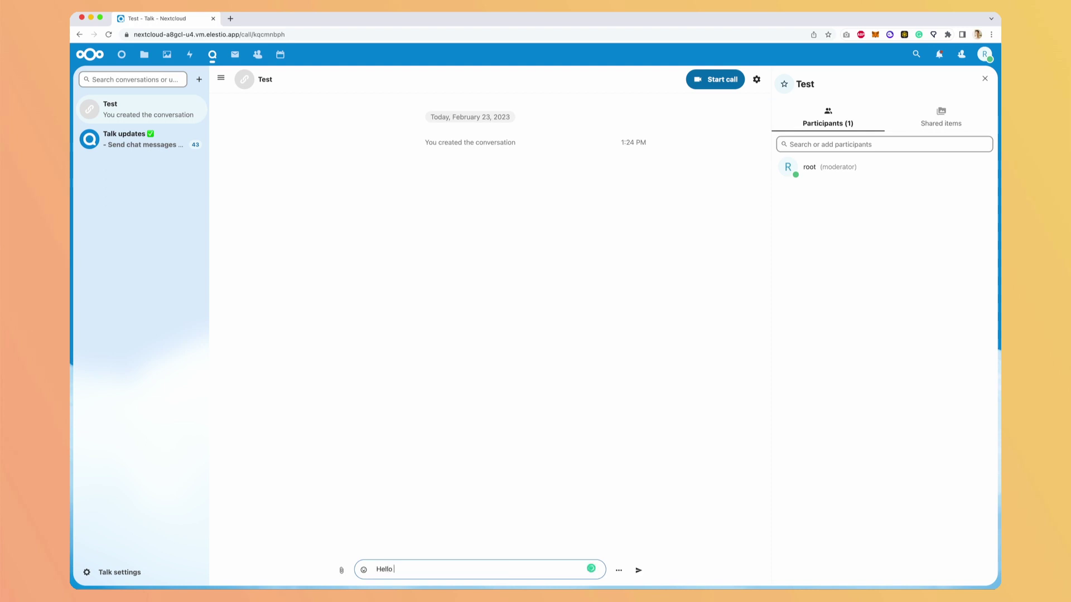
text( how are you?)
key(Return)
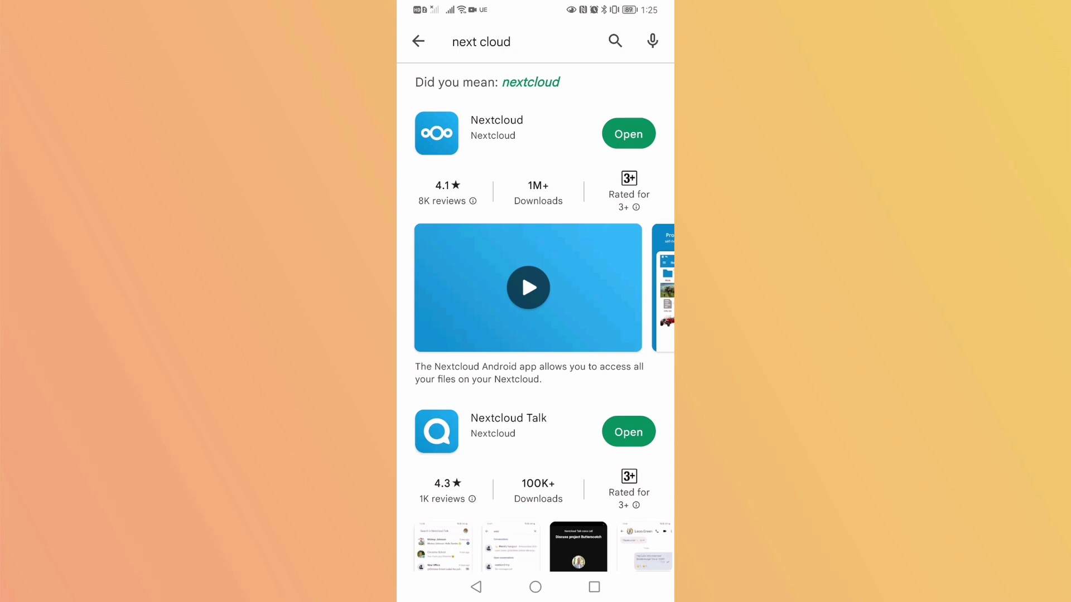
- Launch Nextcloud Talk, connect it to the pasted Elestio server address, and choose app-token login
scroll(536, 312, down, 2)
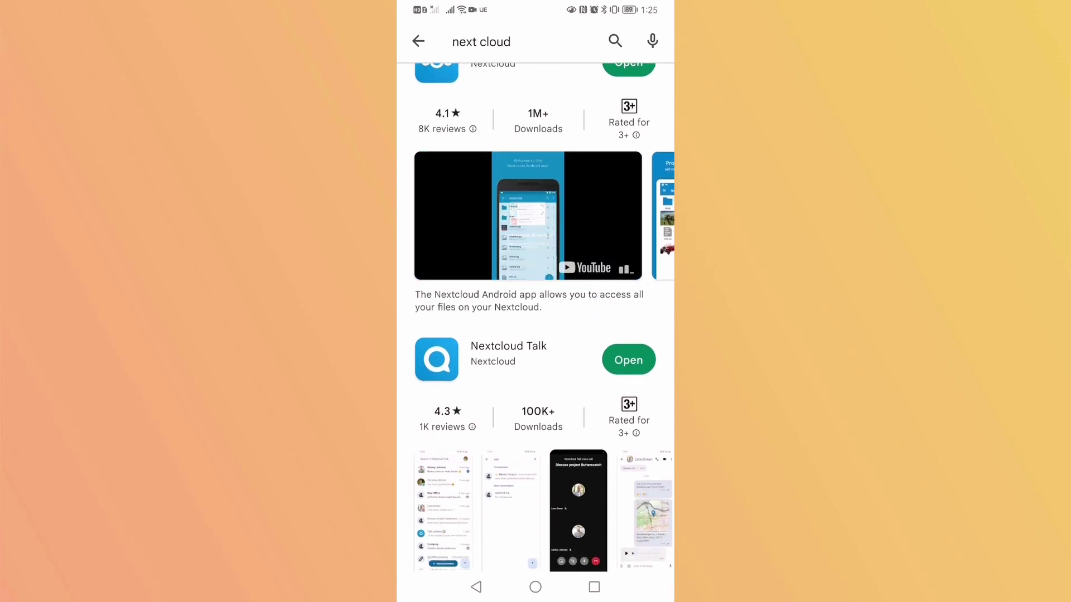
click(629, 360)
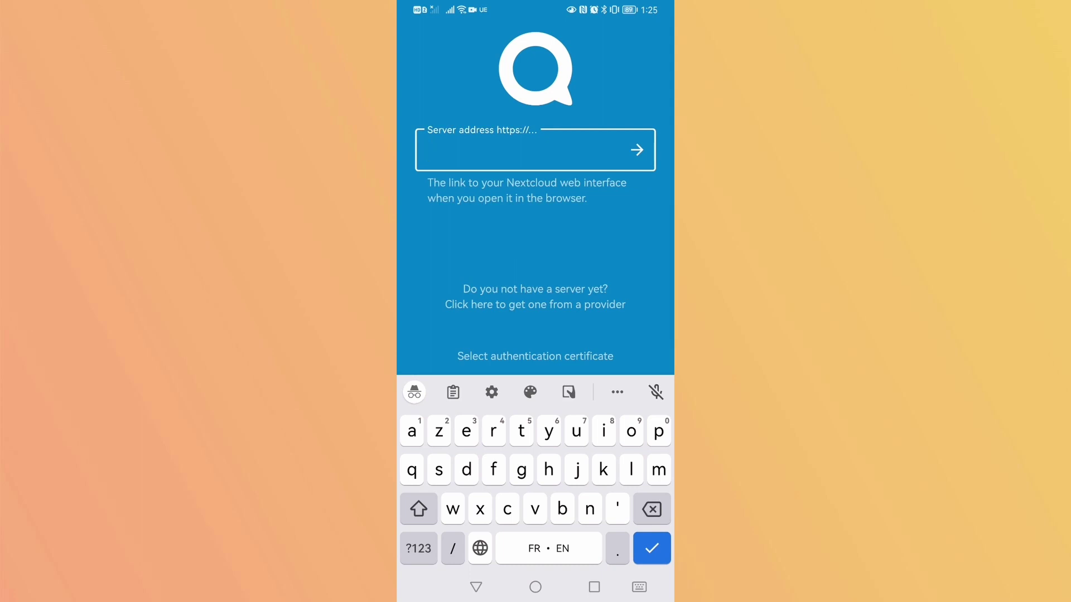
click(439, 151)
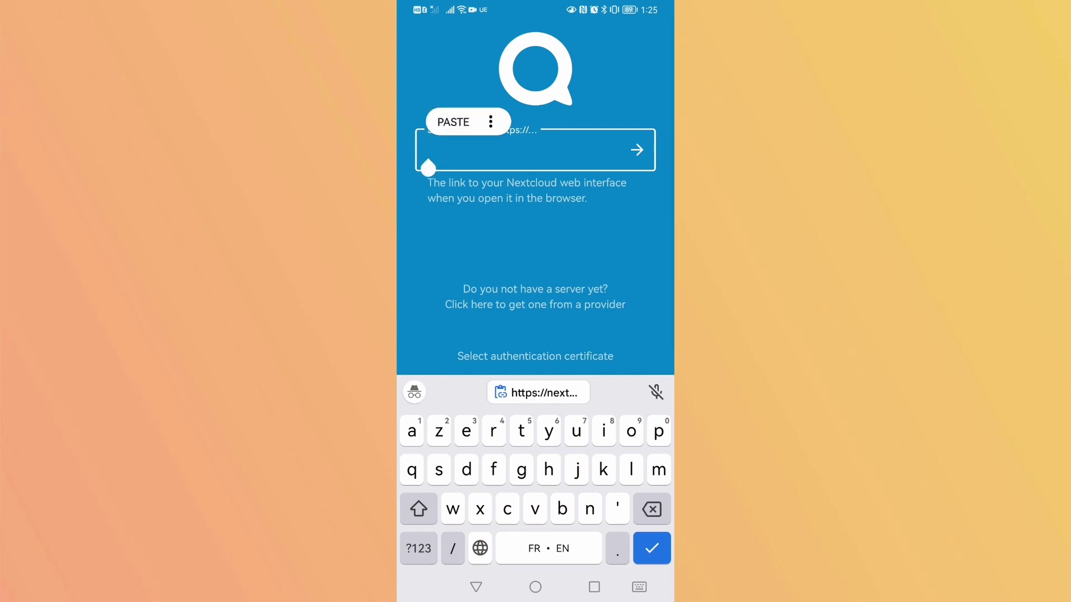
click(454, 119)
click(637, 150)
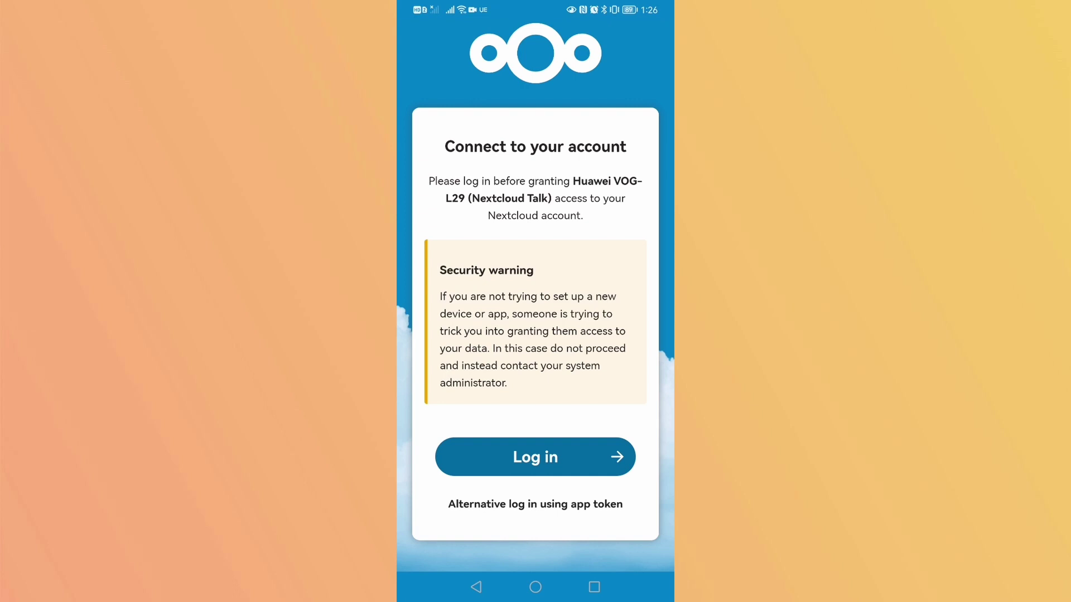
click(563, 508)
drag(598, 484, 598, 407)
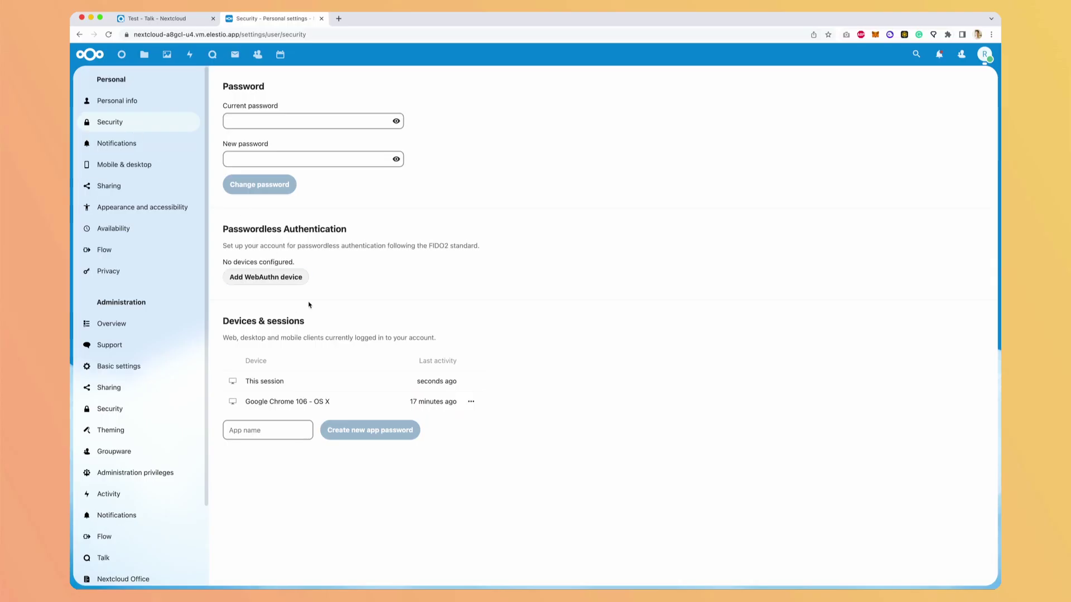
- Create a new app password named 'Talk Android mobile' for the phone
click(284, 431)
text(Talk Android)
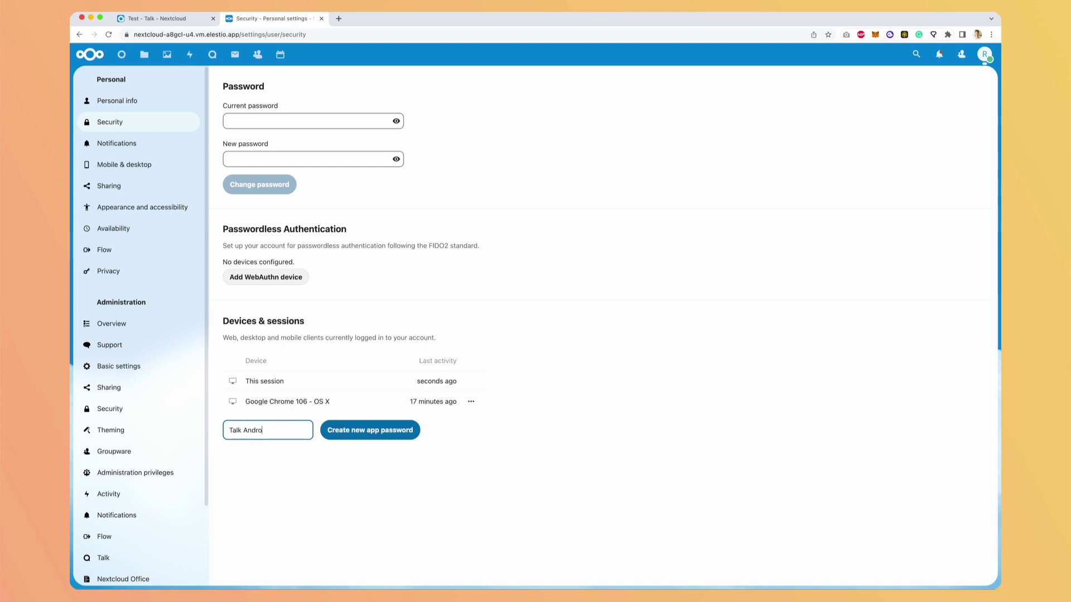
text( mobile)
click(368, 433)
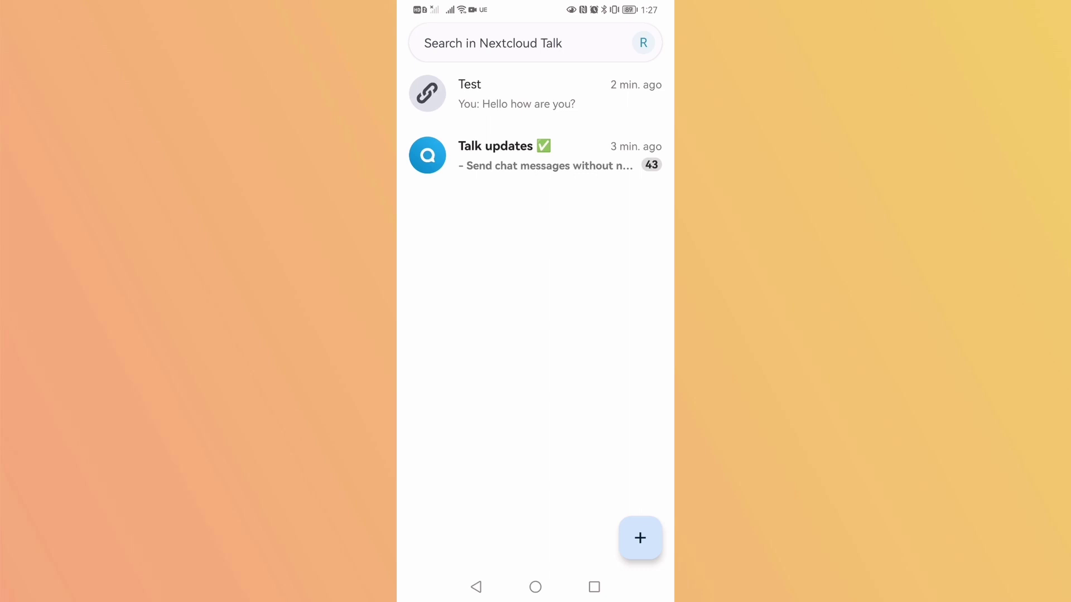
- Open the Test conversation in the Talk app's conversation list
click(535, 99)
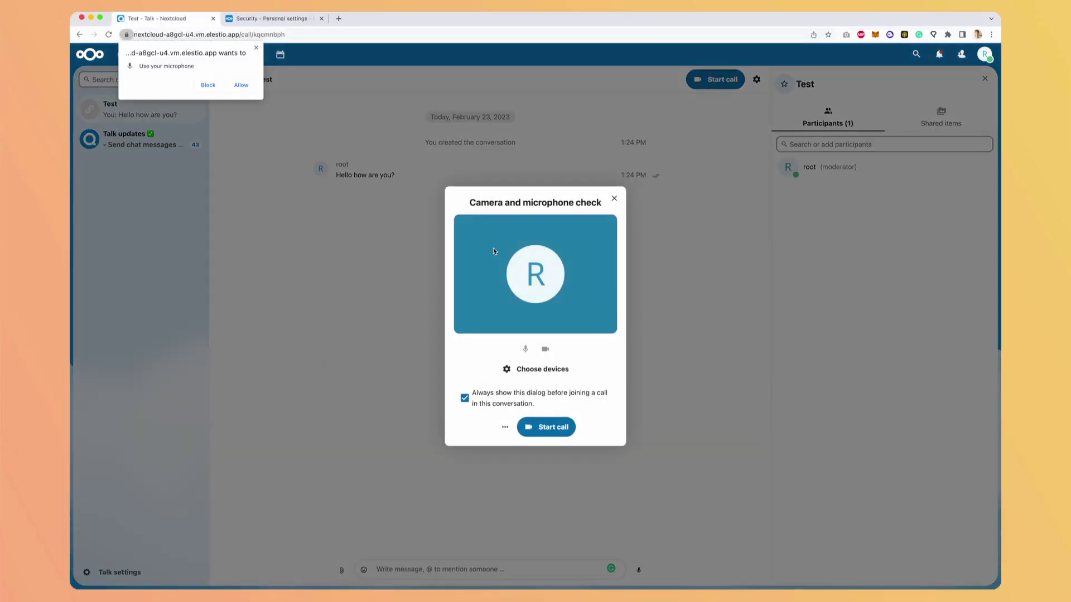
- Allow browser microphone and camera access and start a call in the Test conversation
click(251, 85)
click(241, 84)
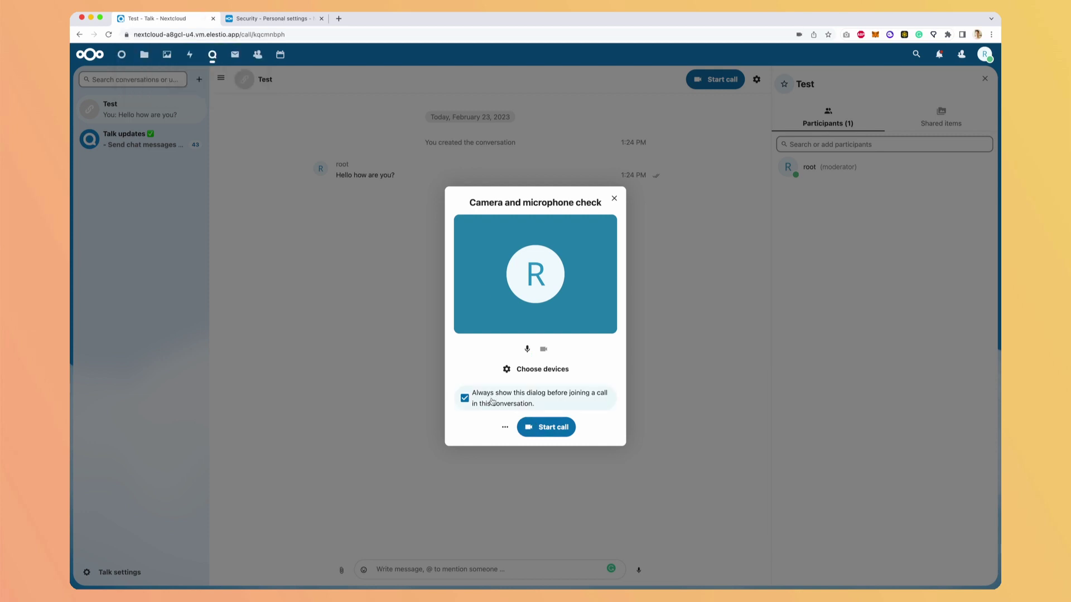
click(545, 426)
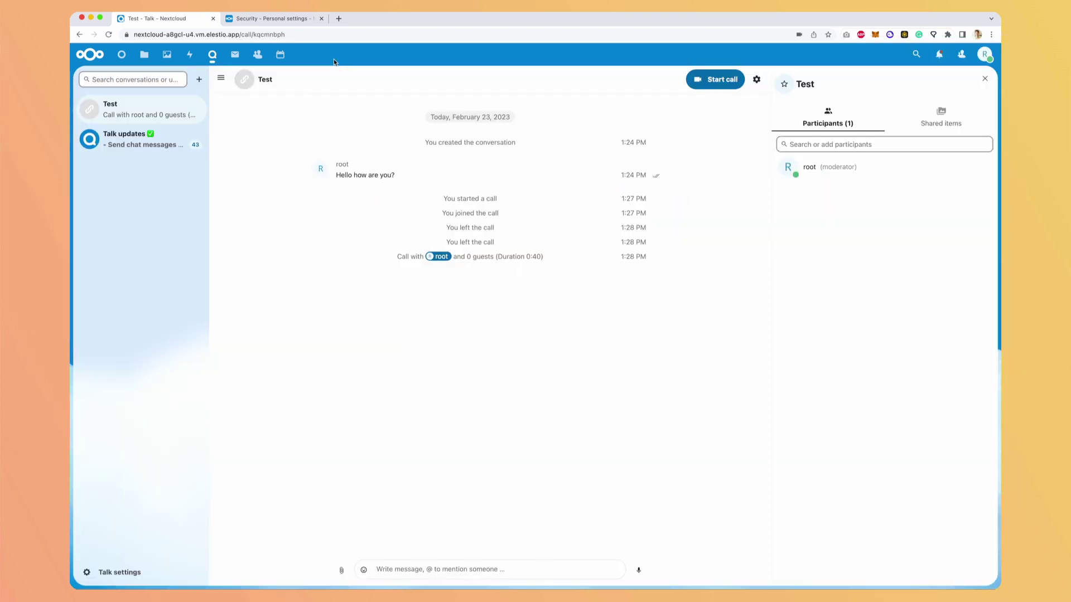
- Look at the Mail and Contacts apps, then go to the Users management page
click(229, 53)
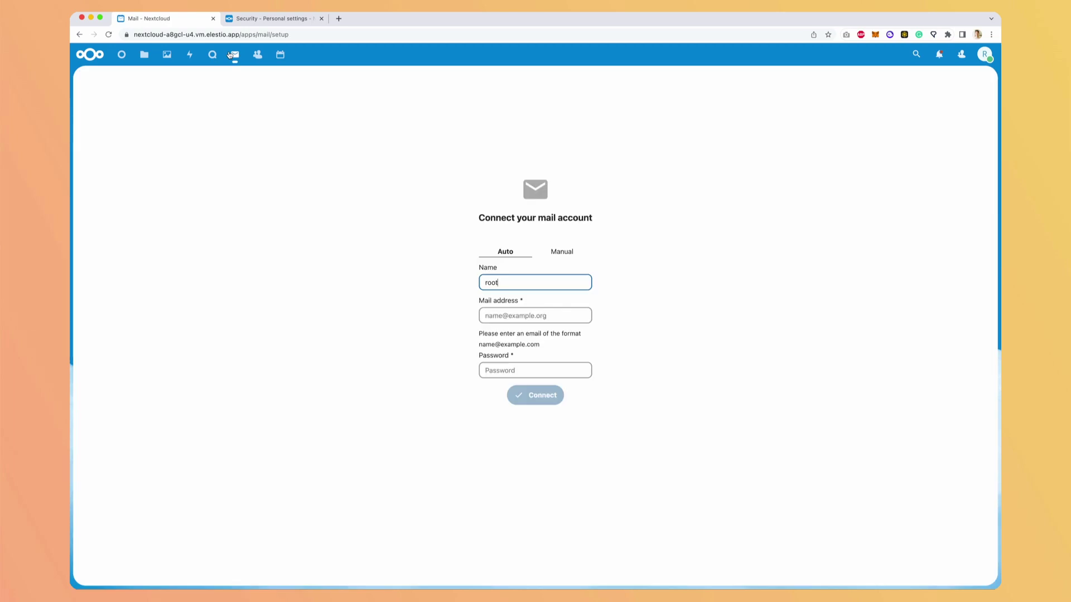
click(257, 54)
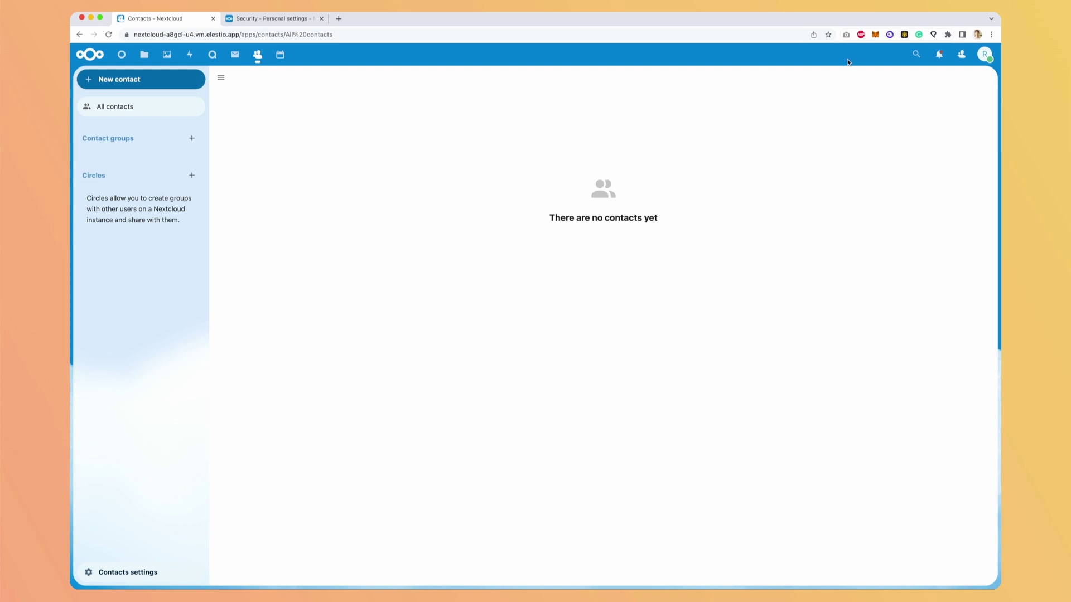
click(985, 54)
click(943, 192)
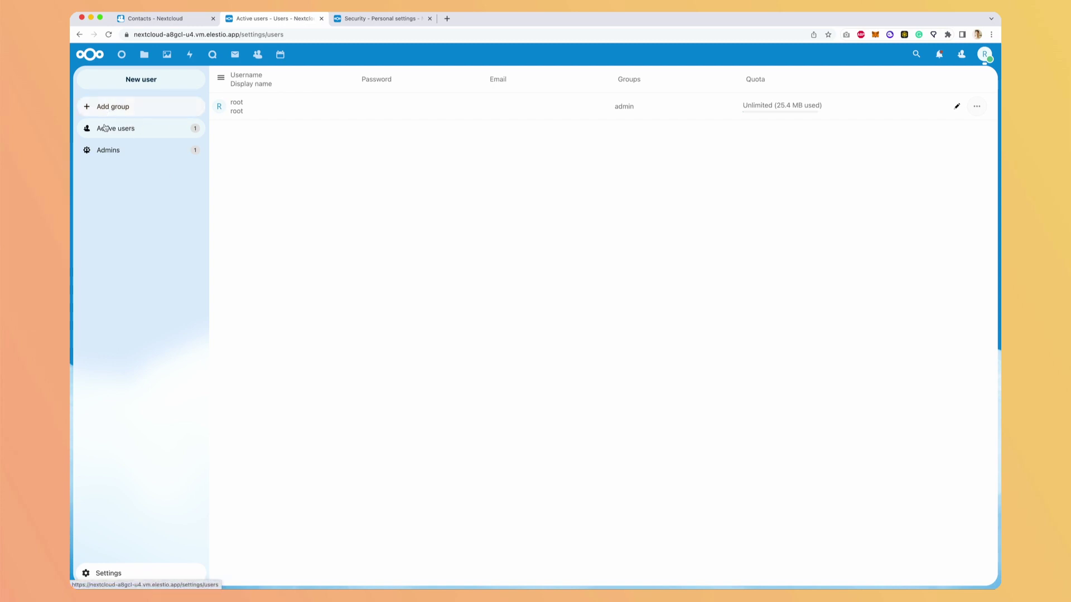
- Add a new user with username, display name and password, in the admin group with default quota
click(123, 79)
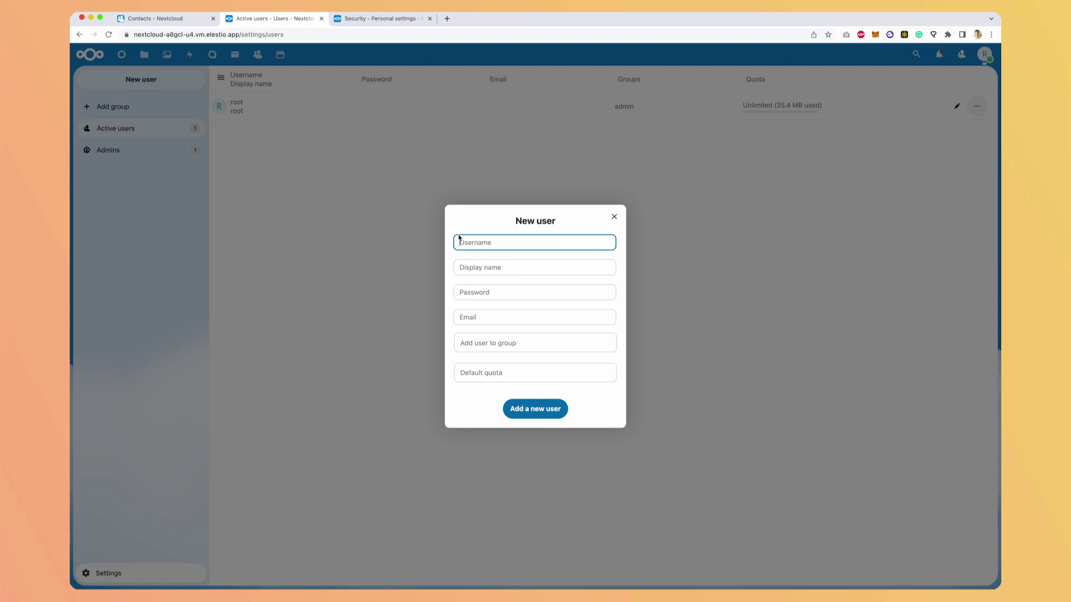
text(wassim)
key(Tab)
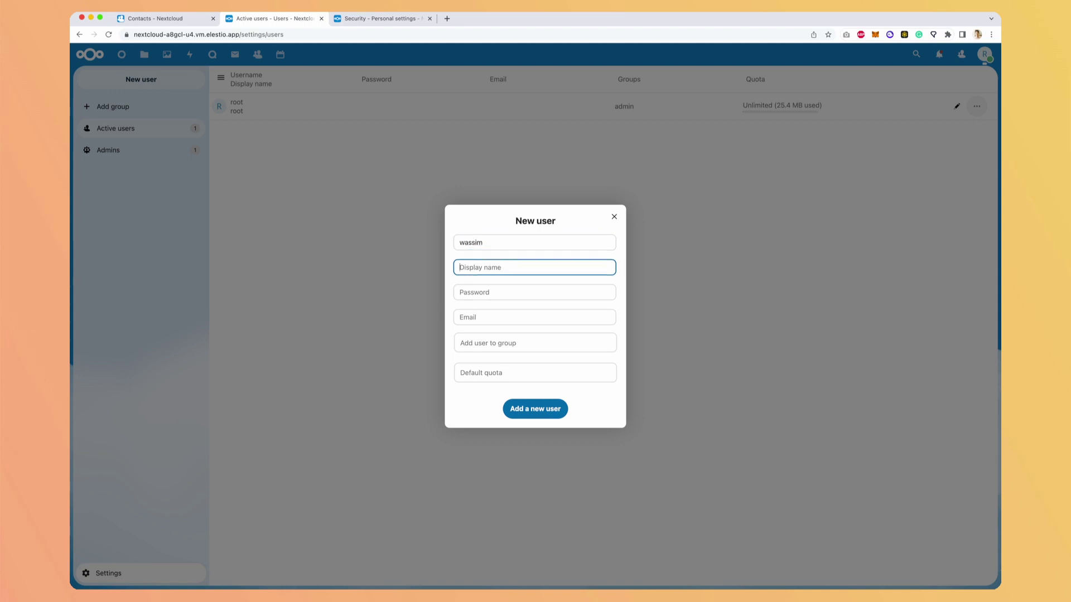
text(wassim)
key(Tab)
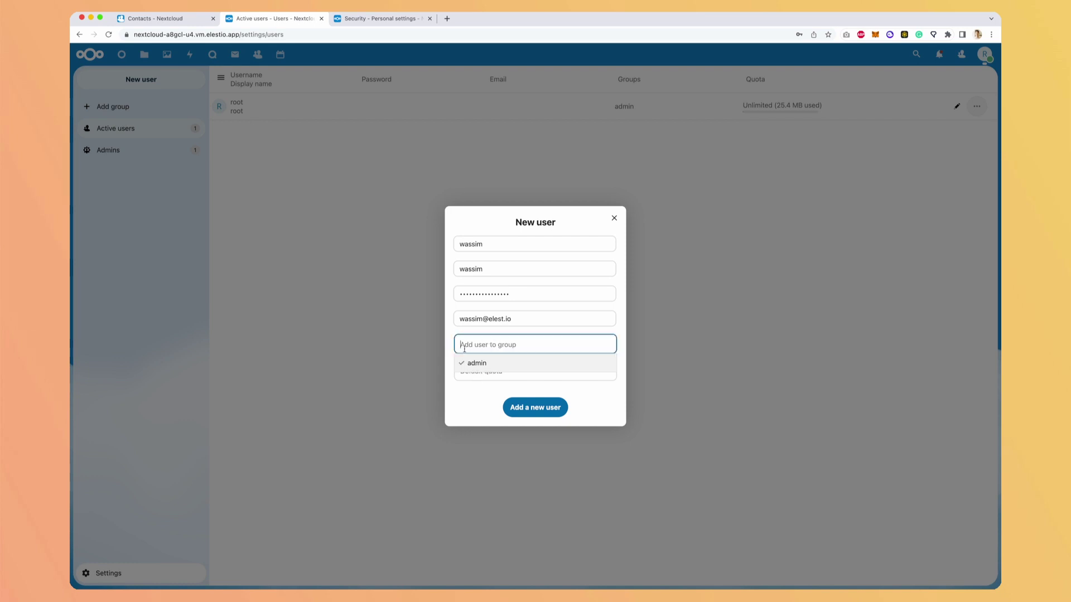
key(Tab)
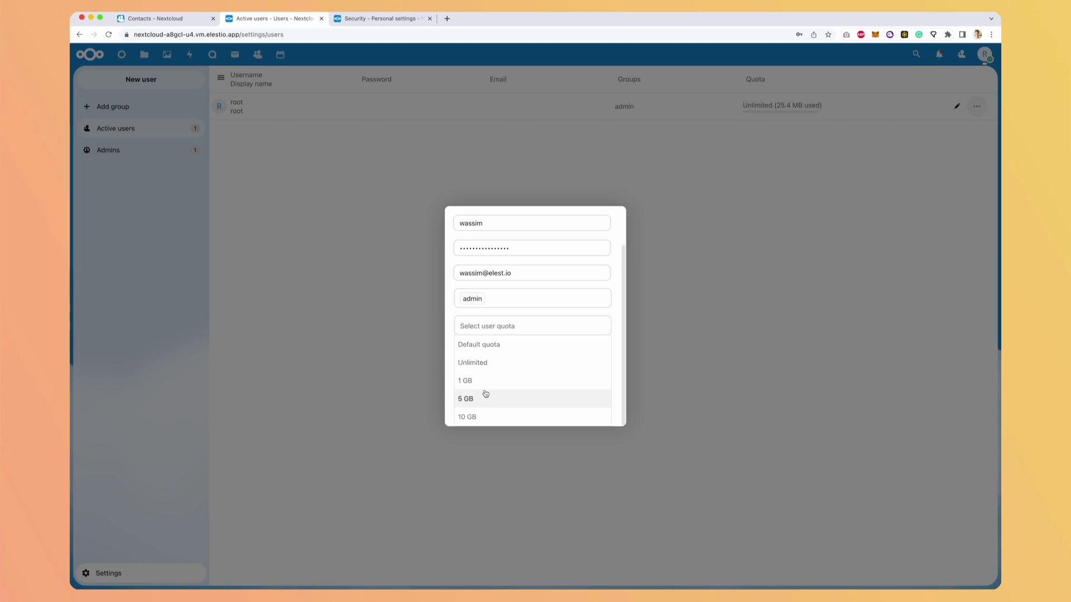
key(Escape)
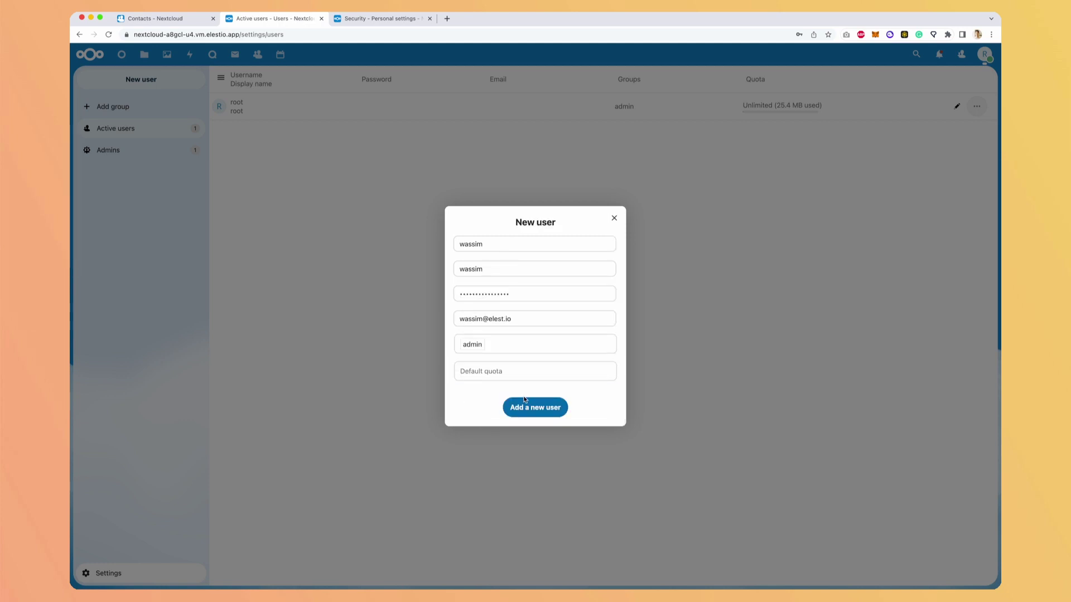
click(524, 405)
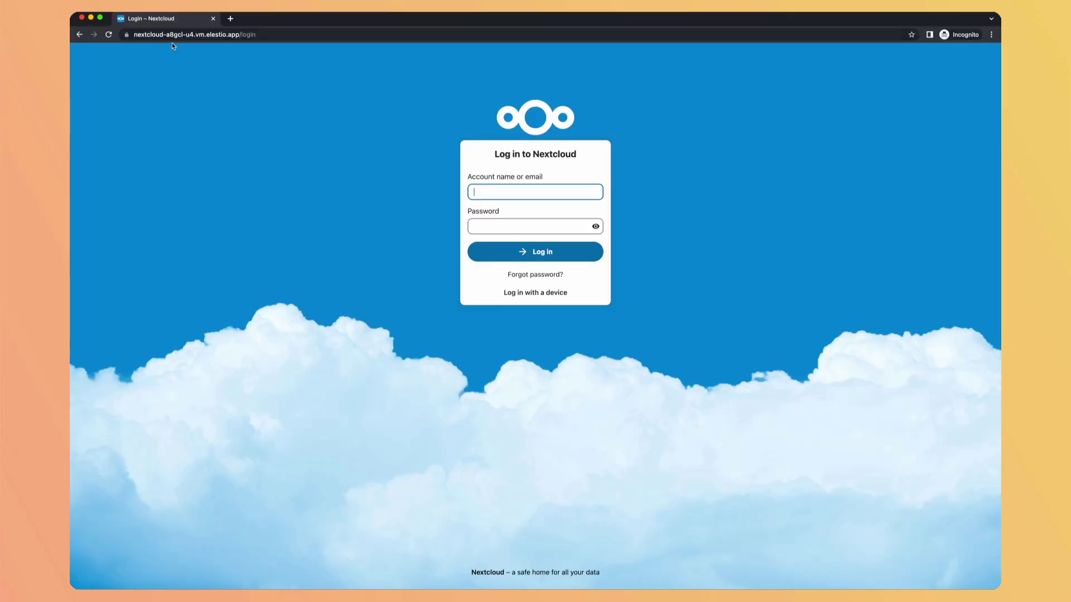
- Log in as the new user in a private window and close the Nextcloud Hub welcome screen
text(wassim)
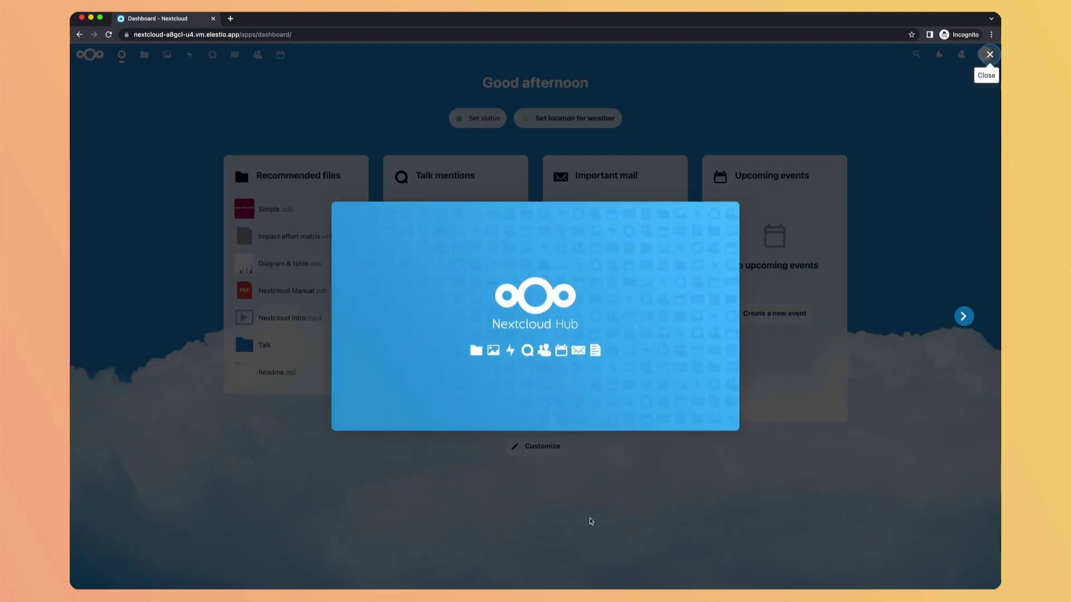
key(Escape)
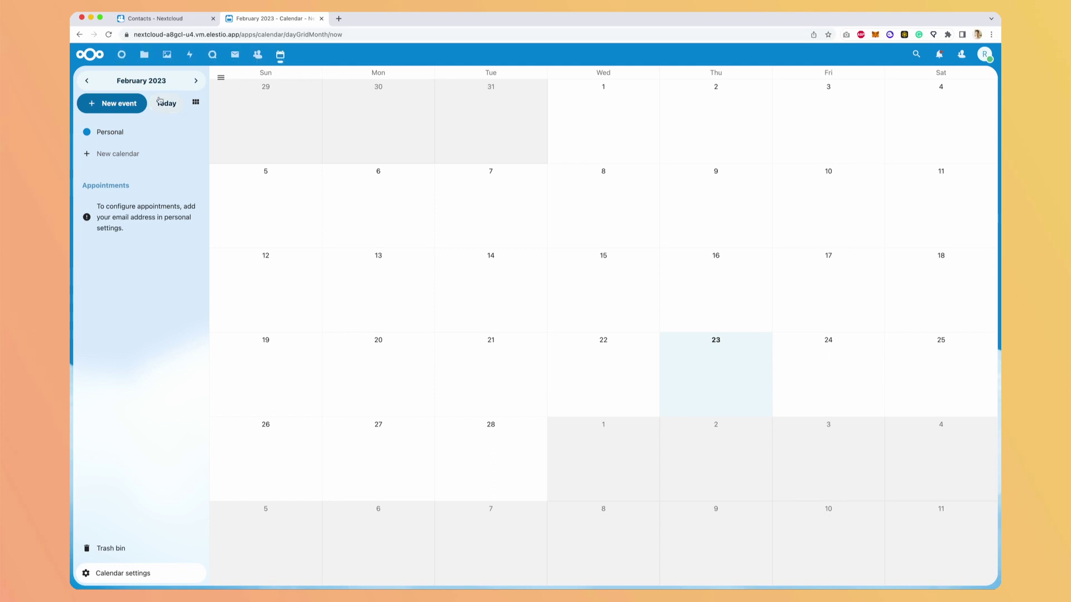
- Start a new calendar event titled 'testets' and view its Attendees options in the full editor
click(114, 106)
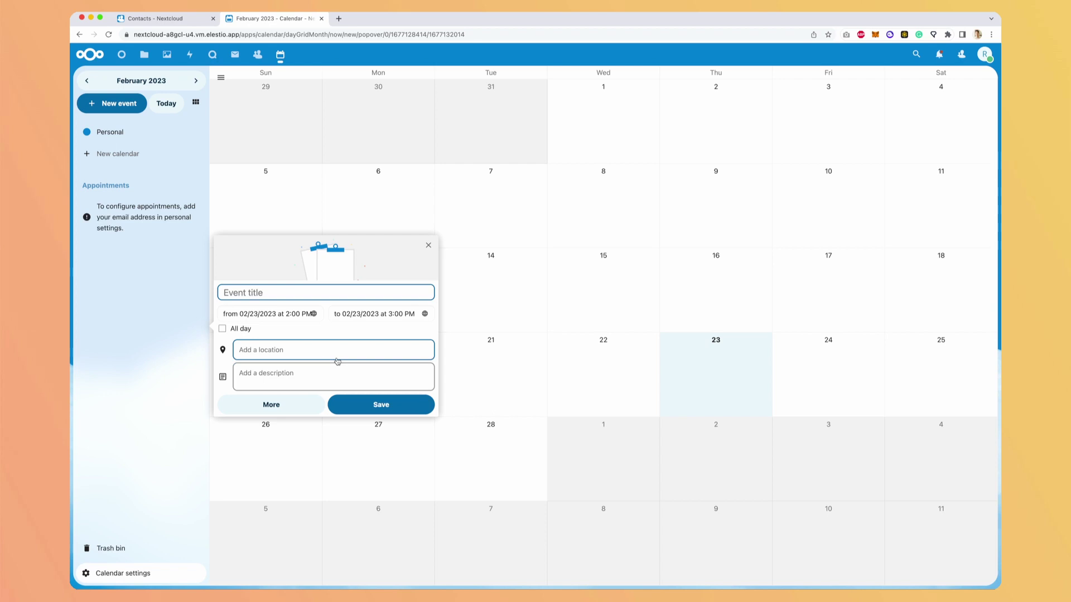
text(testets)
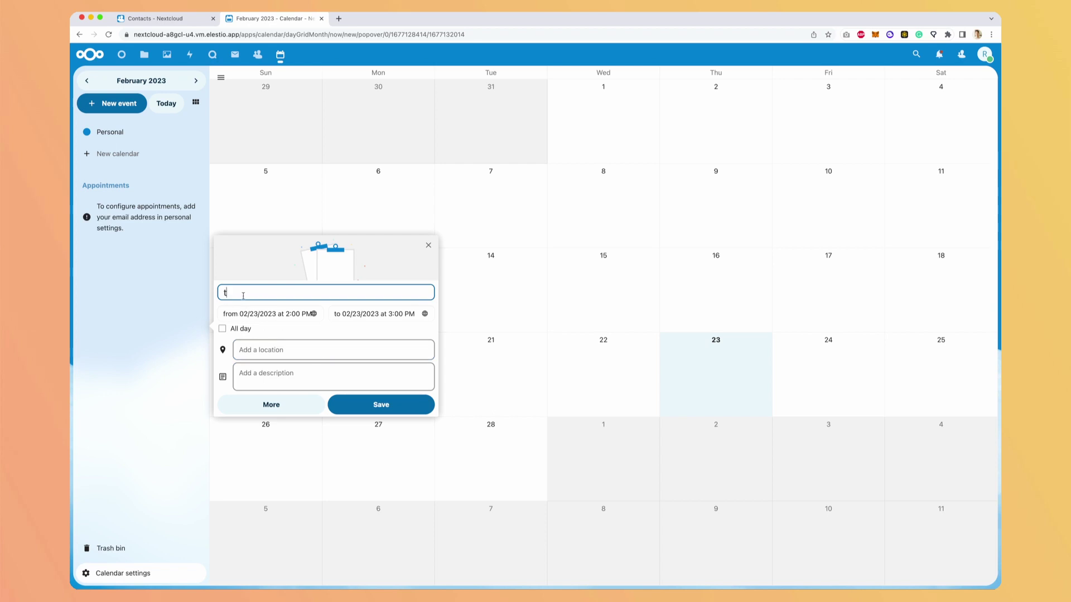
click(271, 403)
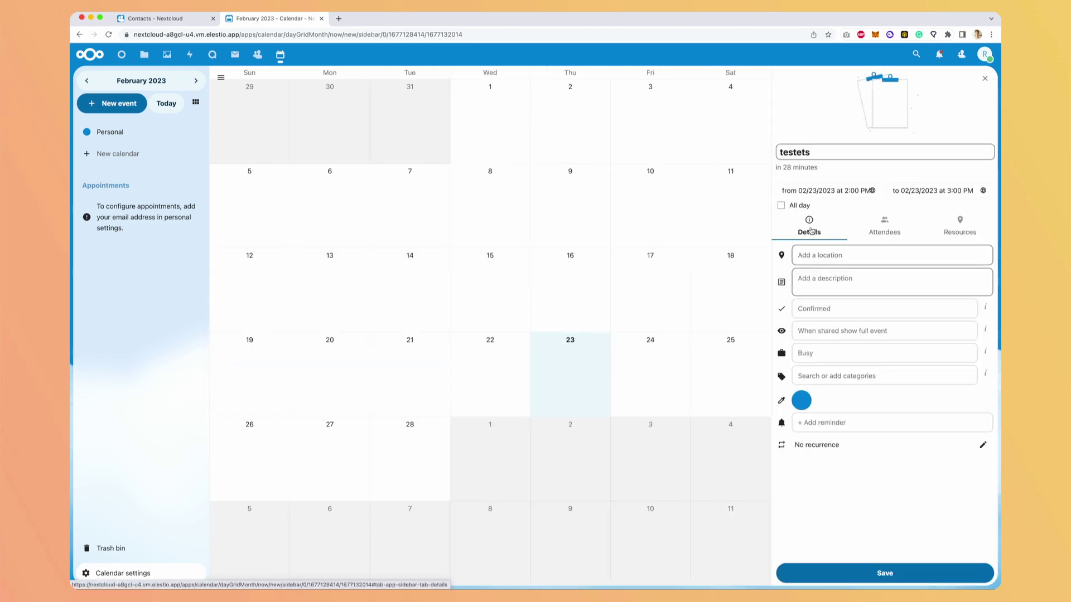
click(884, 229)
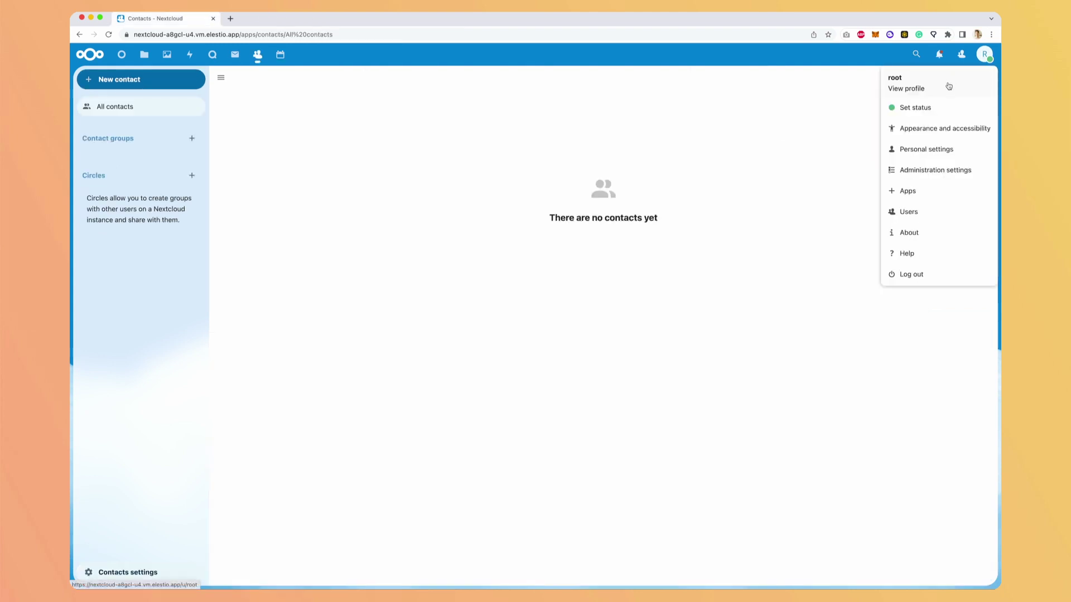
- Open Personal info settings and check the language list, leaving it on English (US)
click(926, 149)
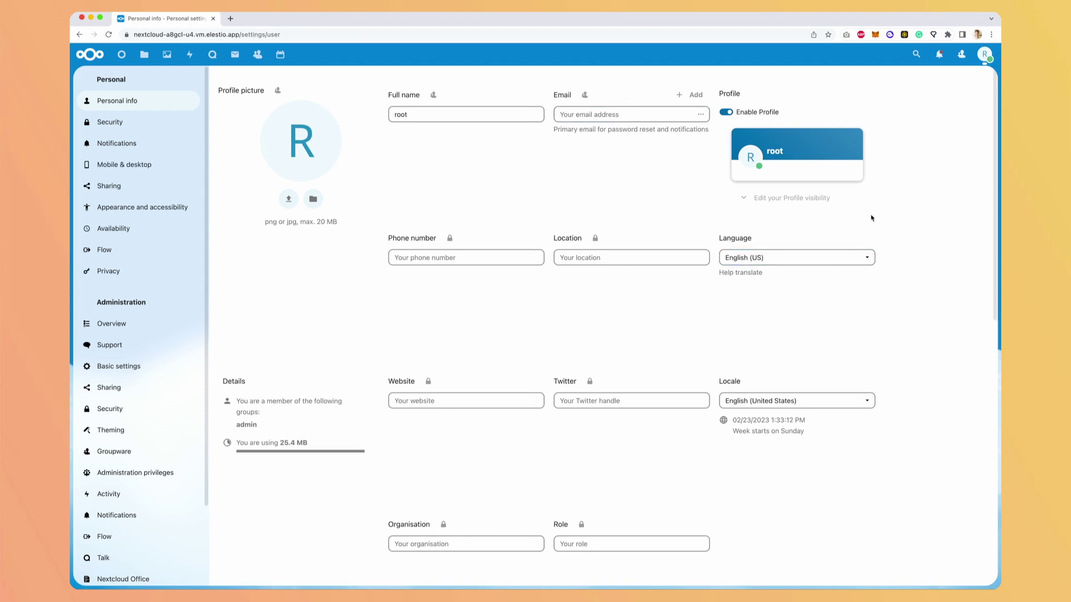
click(826, 259)
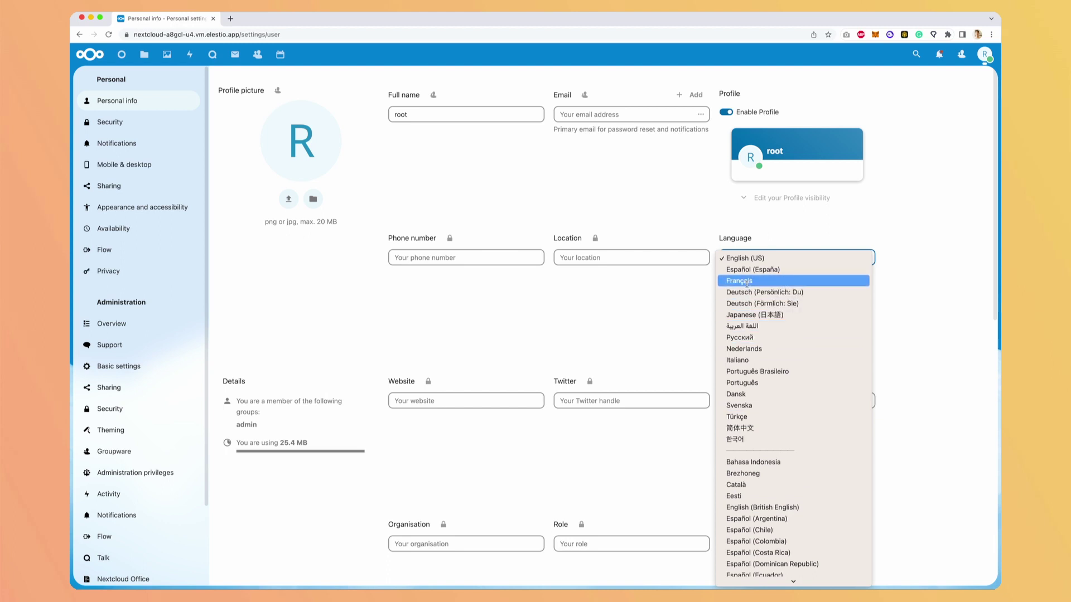
scroll(621, 263, down, 4)
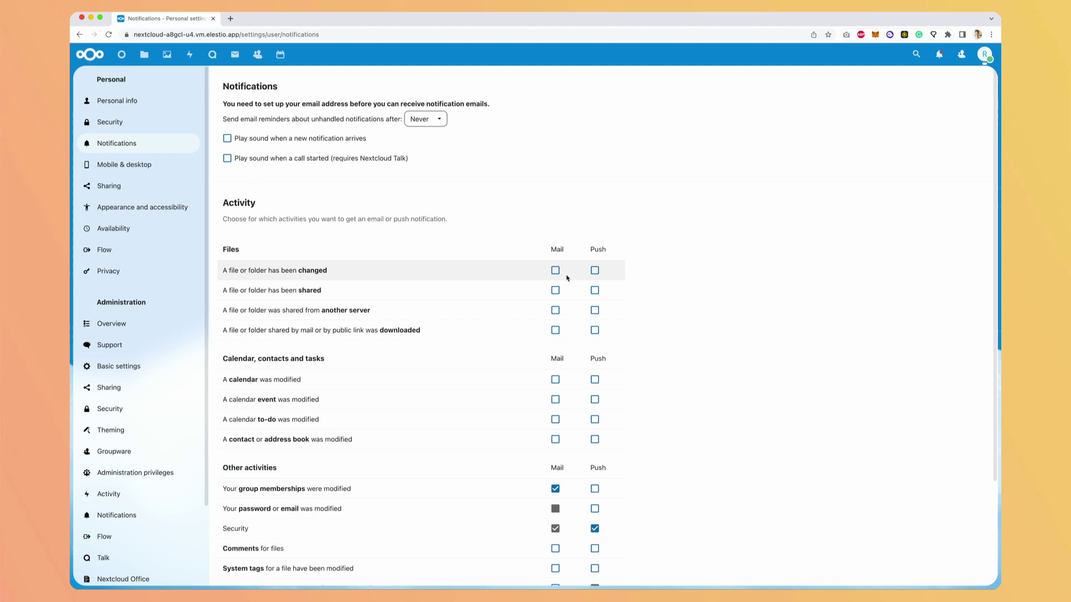
- Scroll down the notifications page toward the Theming settings (name Nextcloud, colour #0082C9)
scroll(558, 279, down, 3)
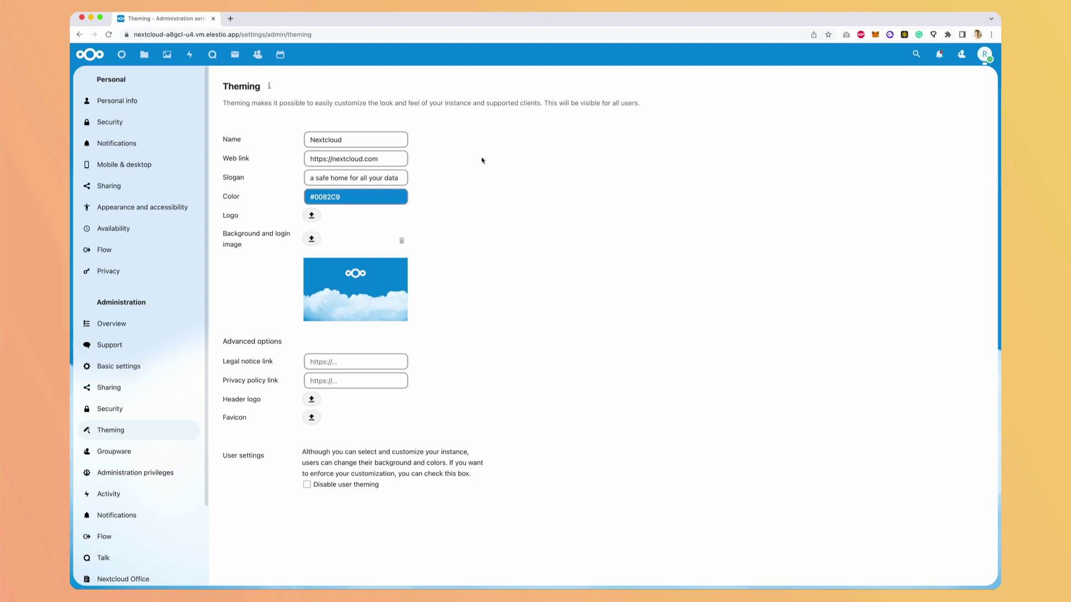
- Select the instance name 'Nextcloud' in the Theming Name field
double_click(342, 140)
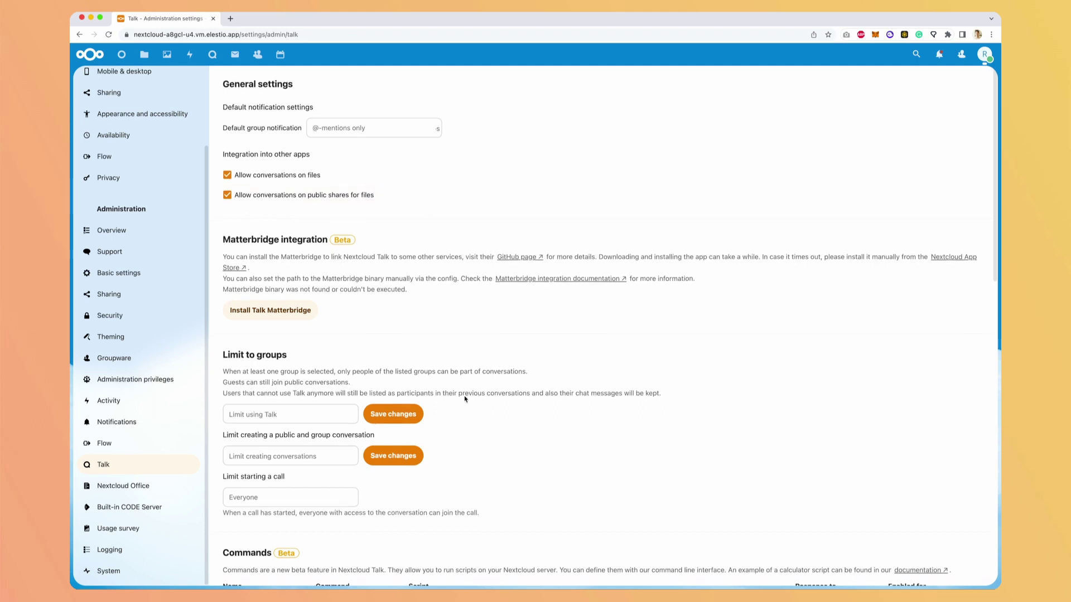
scroll(523, 292, down, 4)
scroll(520, 314, down, 1)
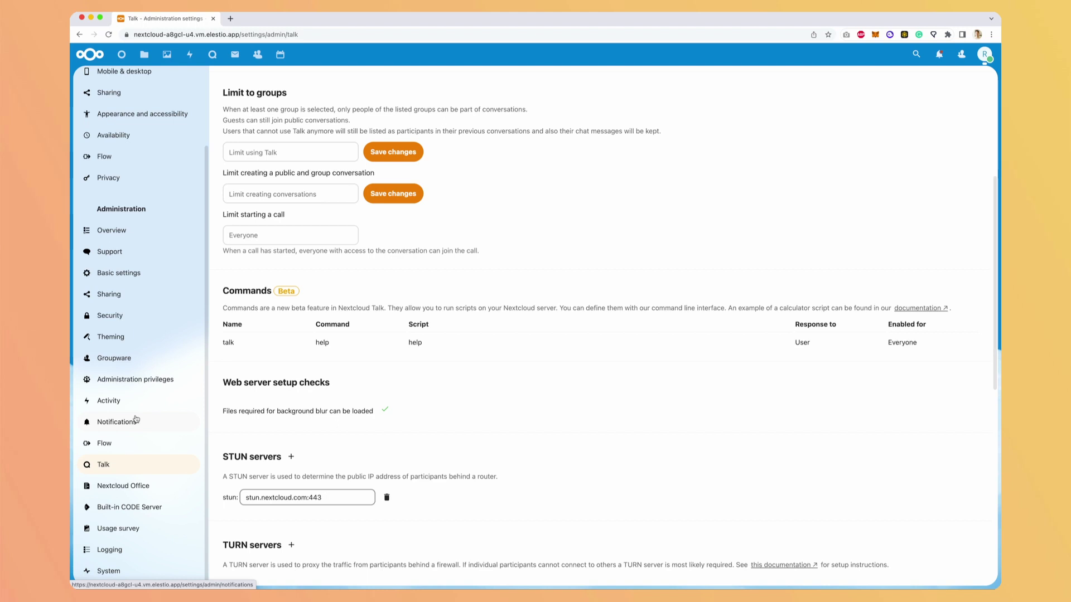
scroll(357, 389, up, 5)
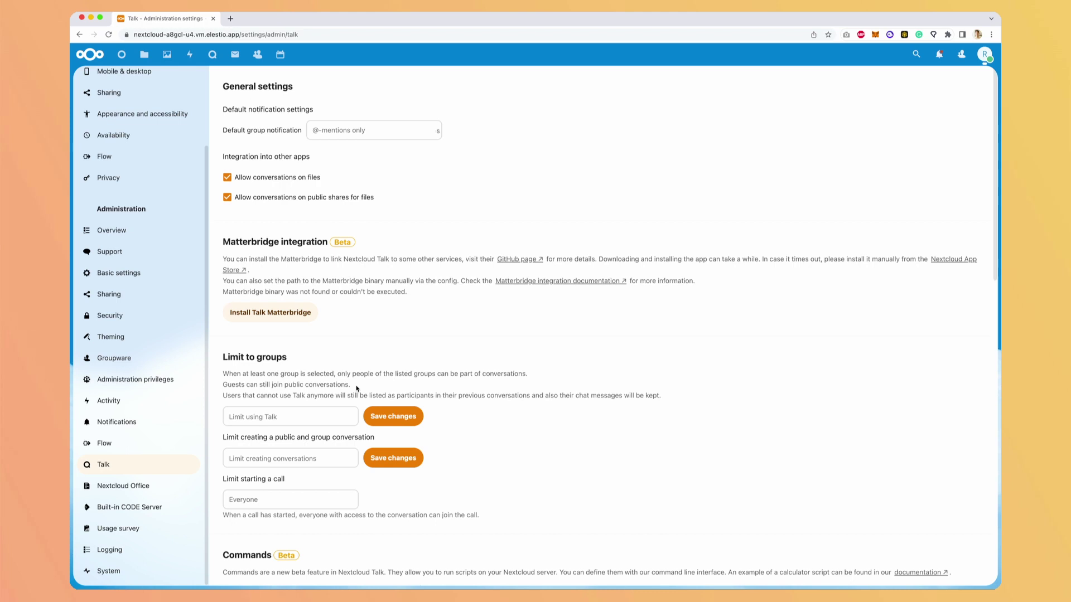